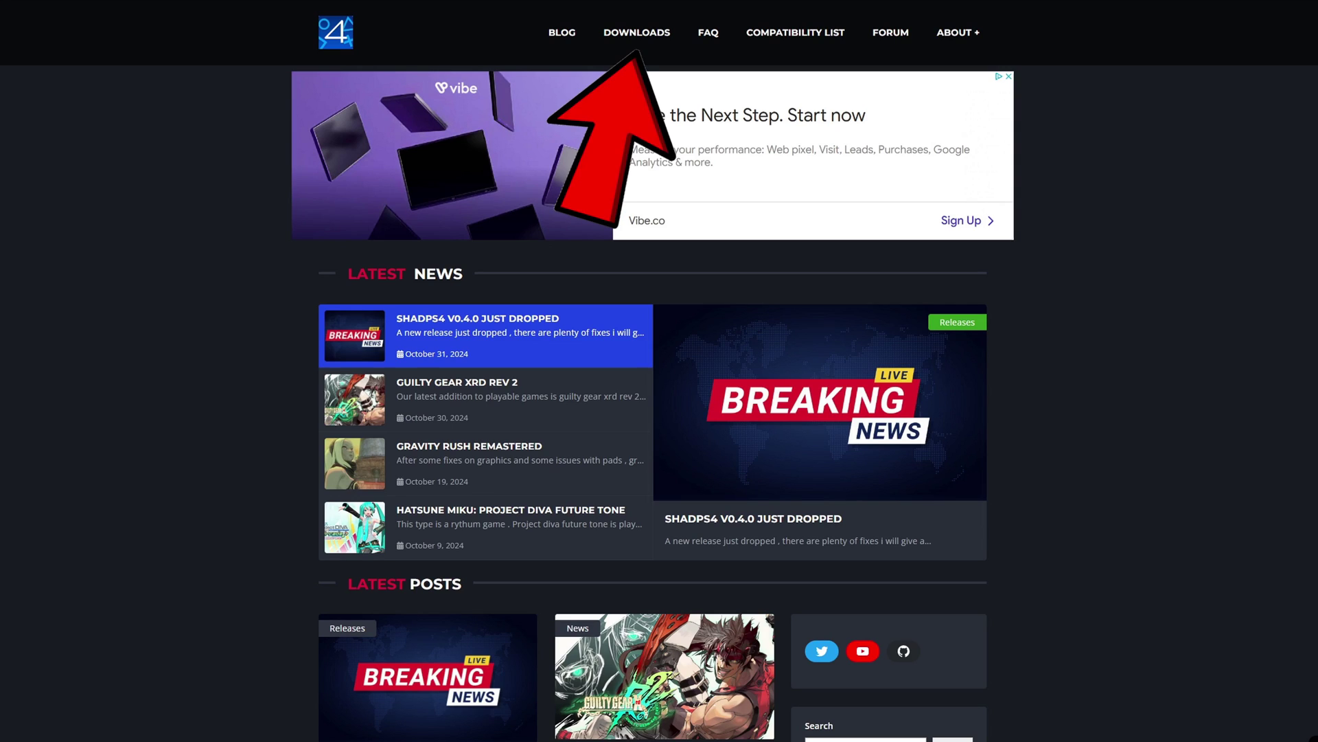
Step: Download the shadPS4 v0.4.0 Windows Qt build from the site's downloads page
click(641, 39)
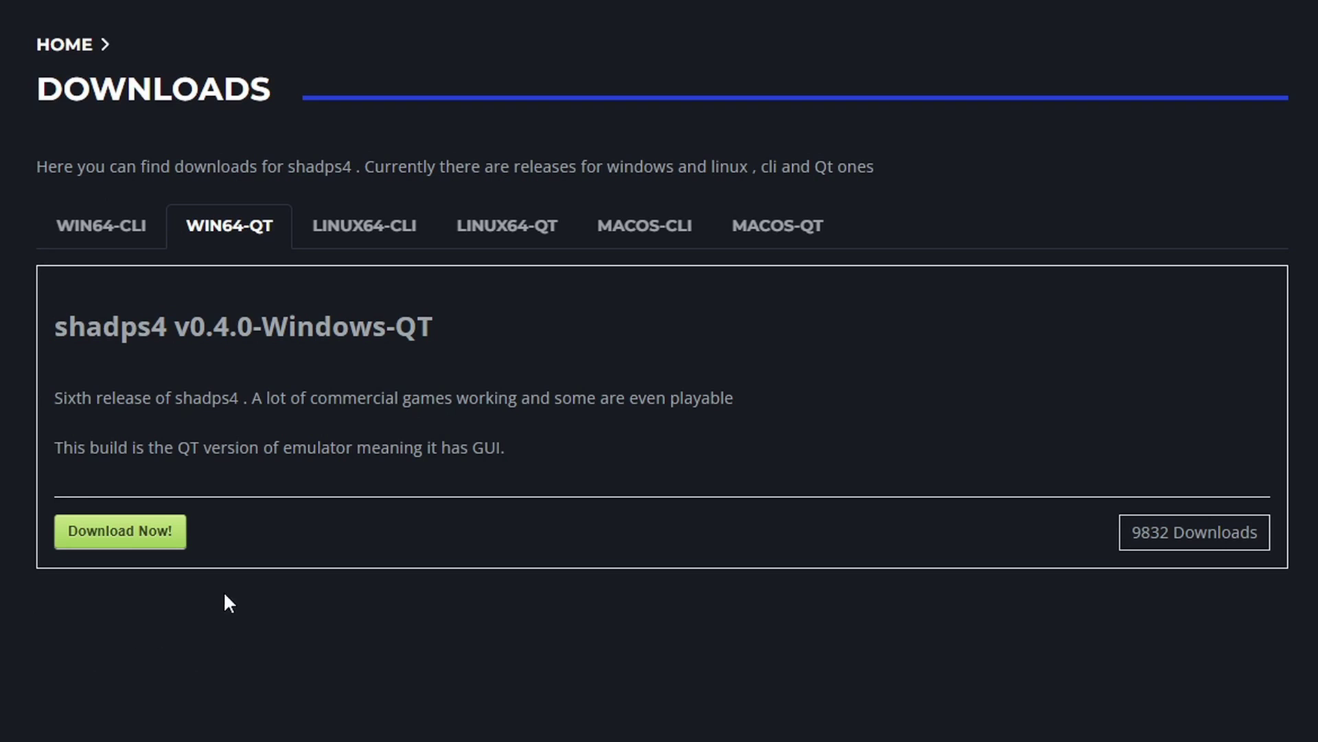
click(137, 542)
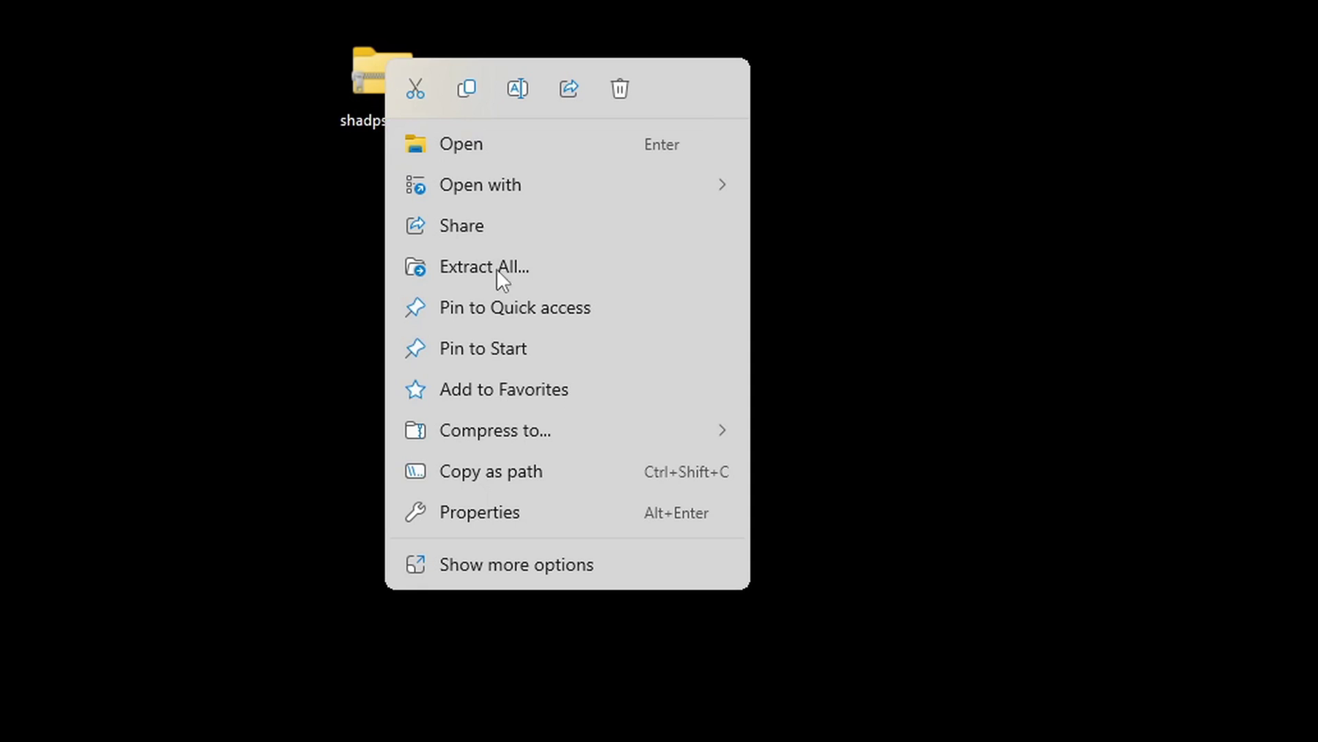
Step: Extract the downloaded archive with 7-Zip into its own shadps4-win64-qt-0.4.0 folder and launch shadPS4 from it
click(500, 563)
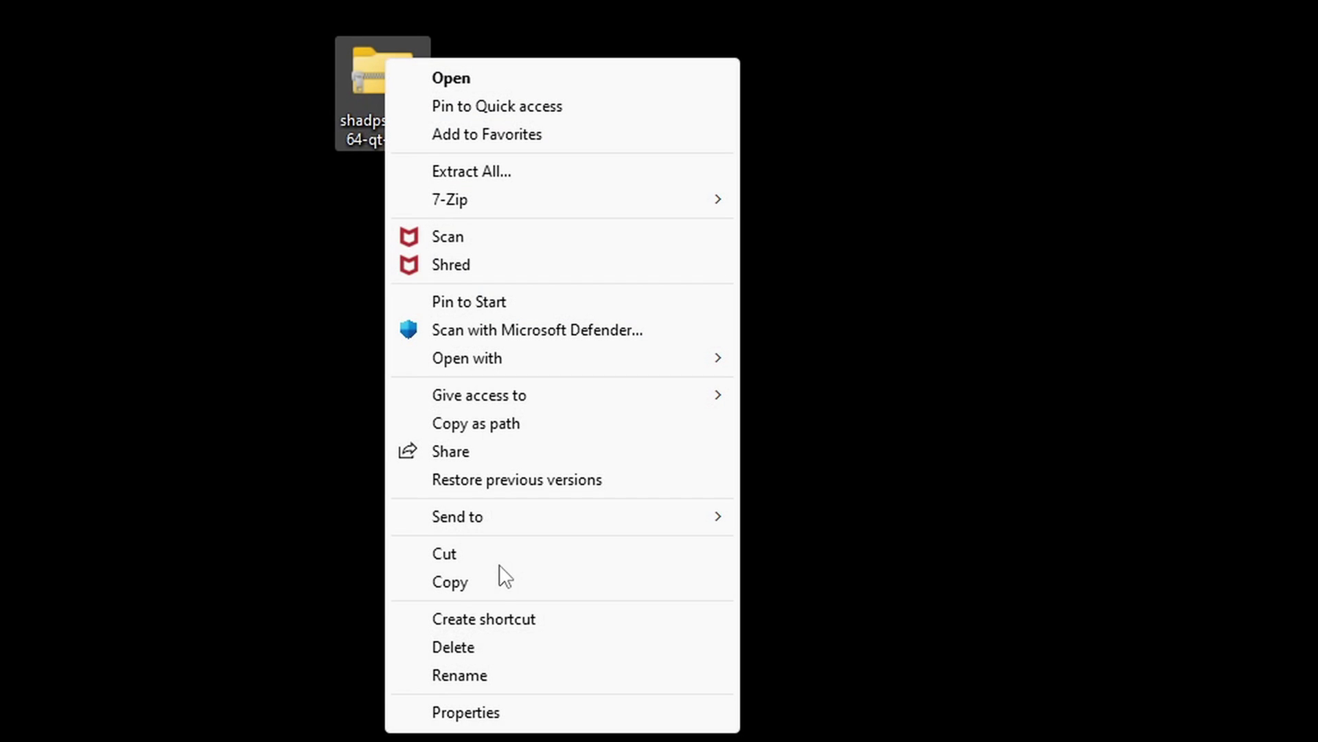
mouse_move(467, 202)
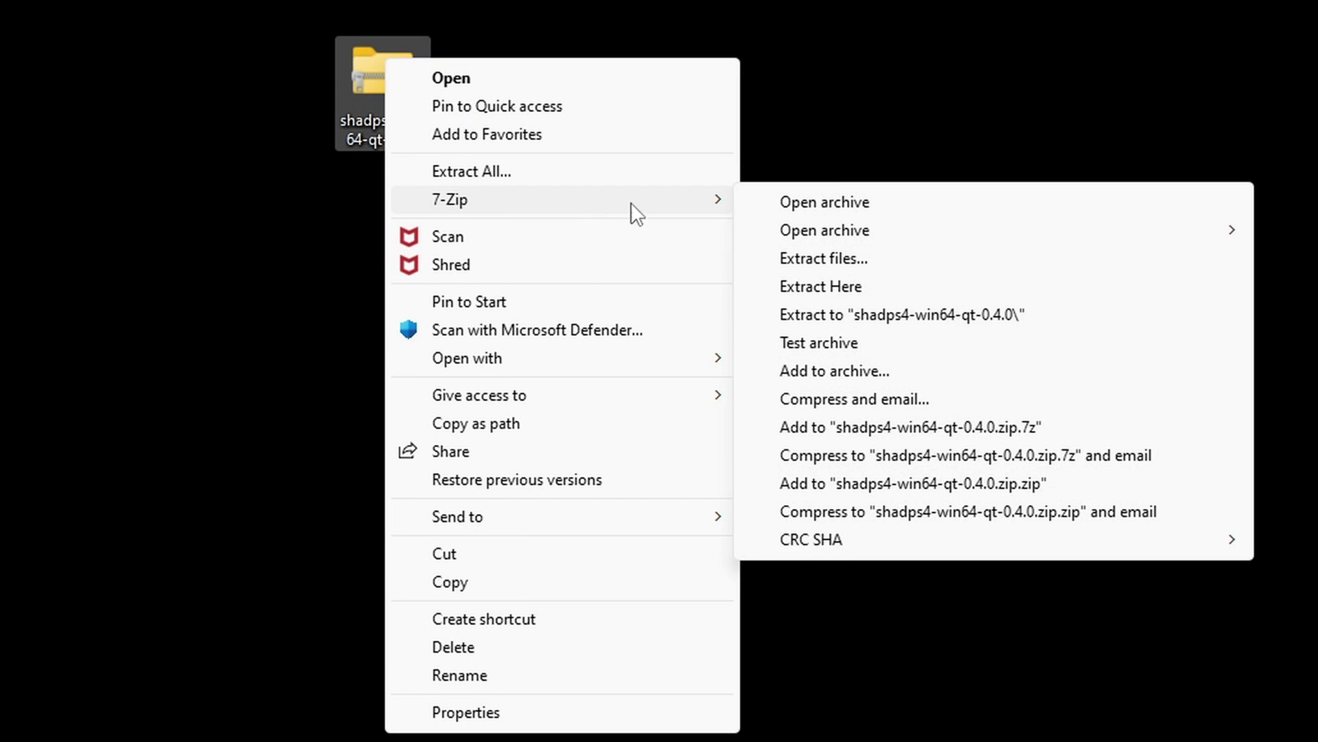
click(994, 315)
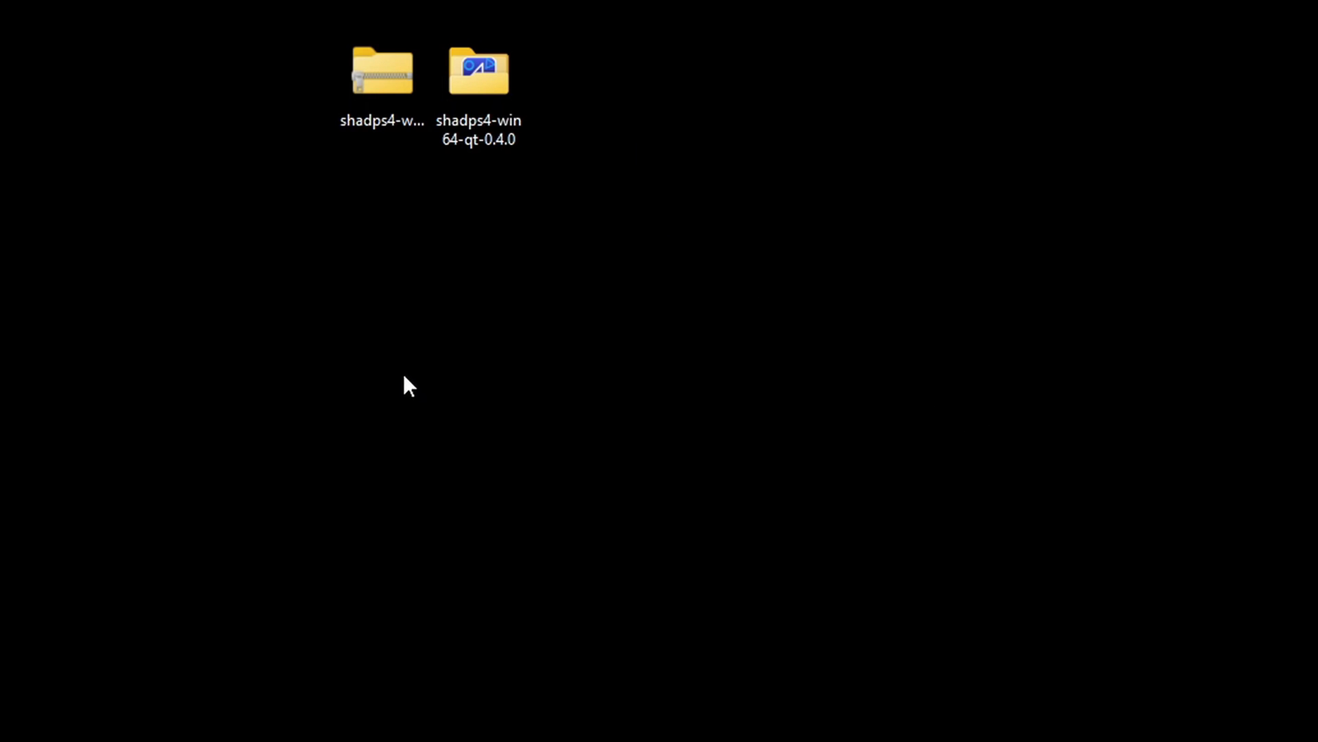
right_click(375, 73)
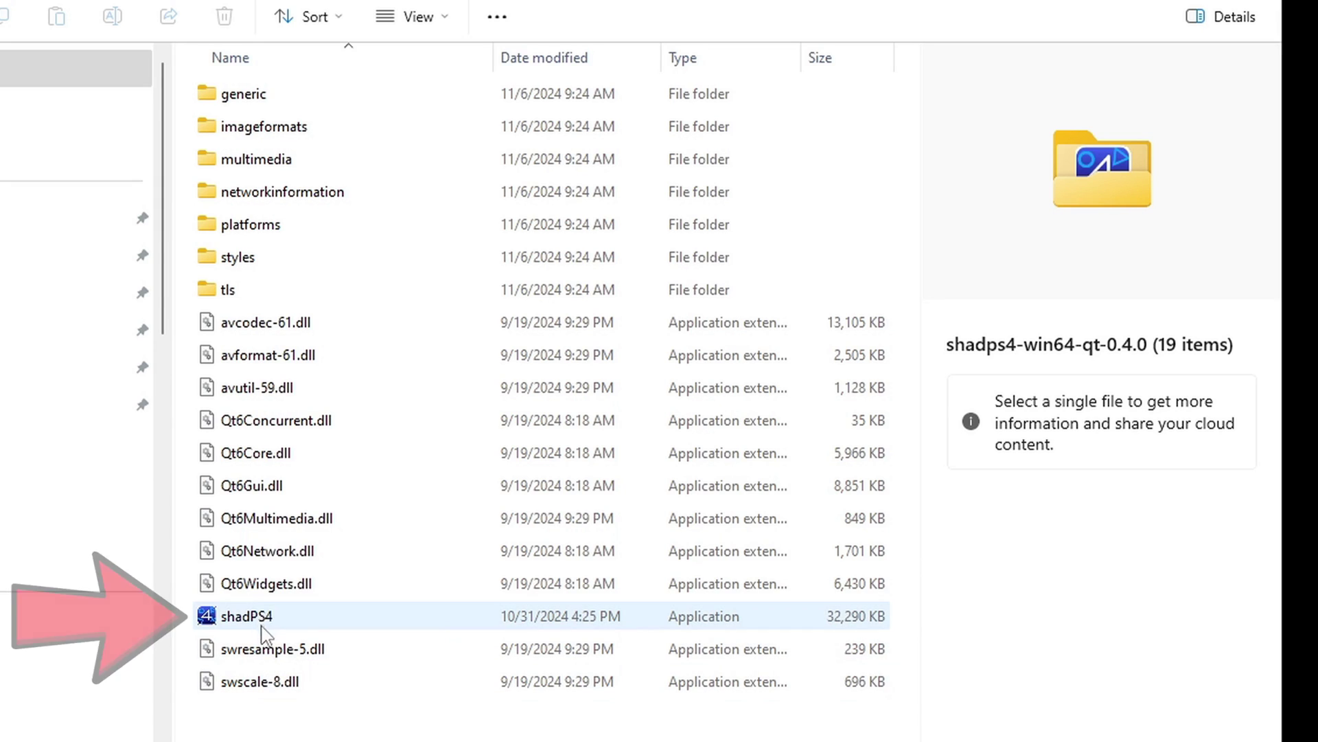
double_click(300, 631)
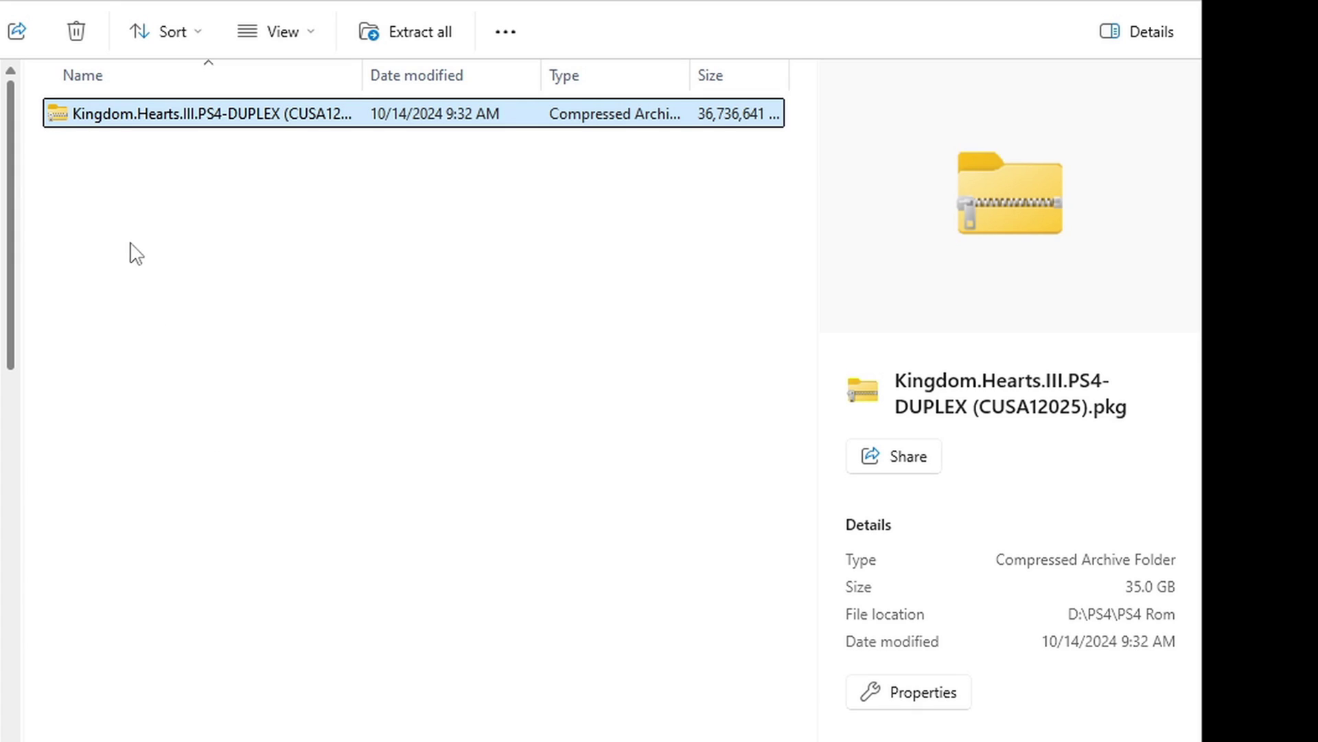
Step: Extract the Kingdom Hearts III game archive into its current folder with 7-Zip
right_click(124, 121)
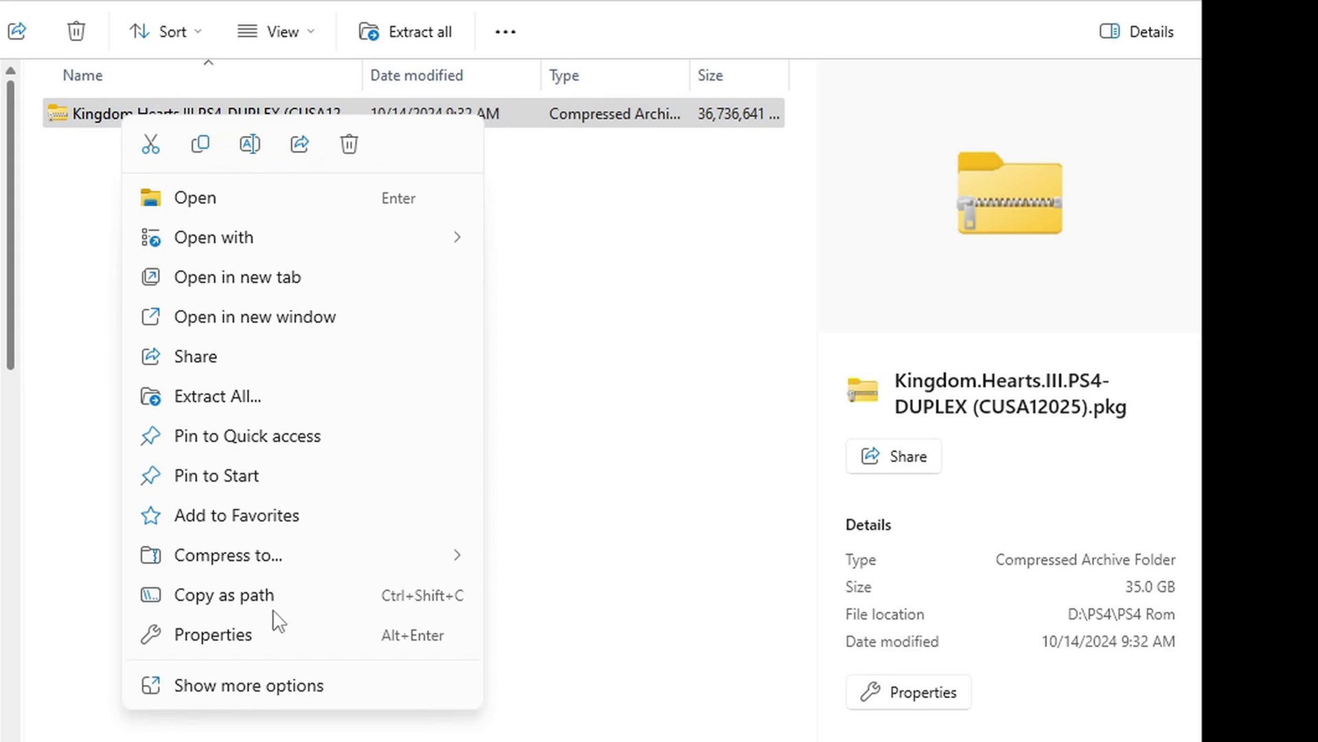
click(261, 685)
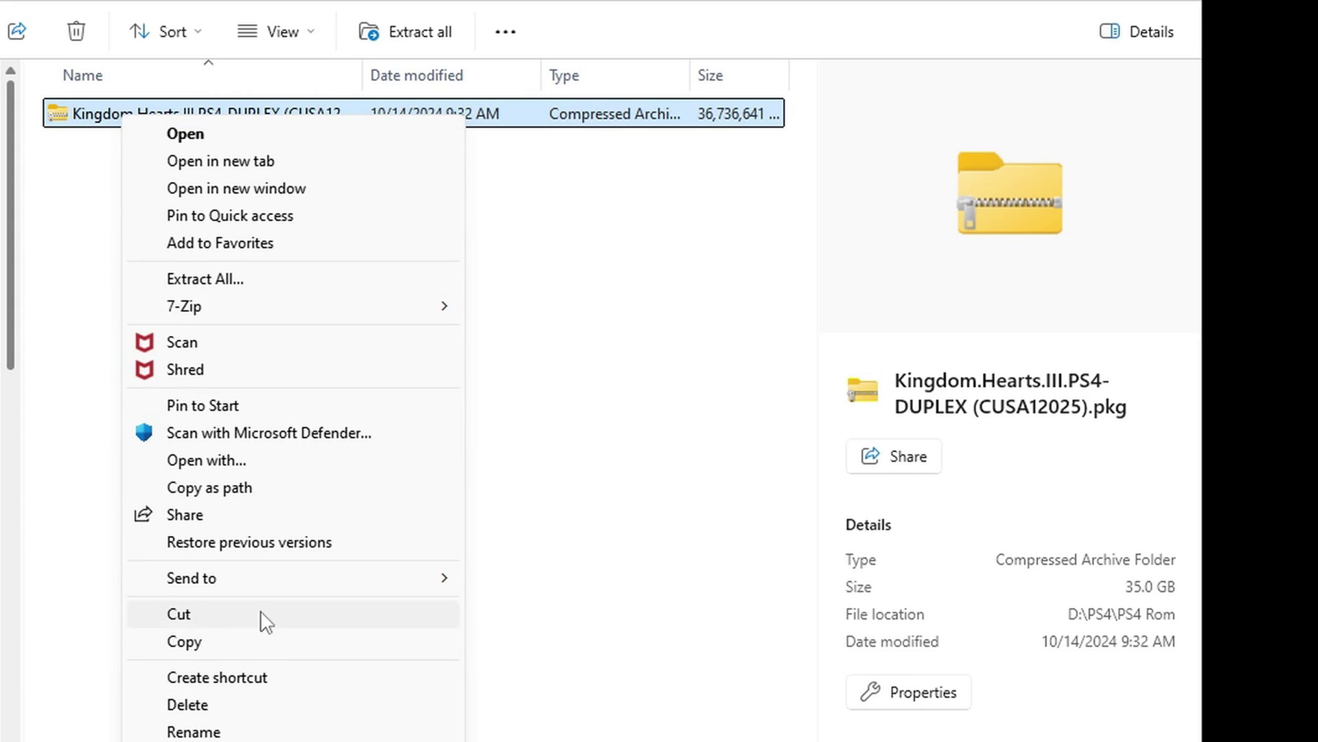
mouse_move(233, 320)
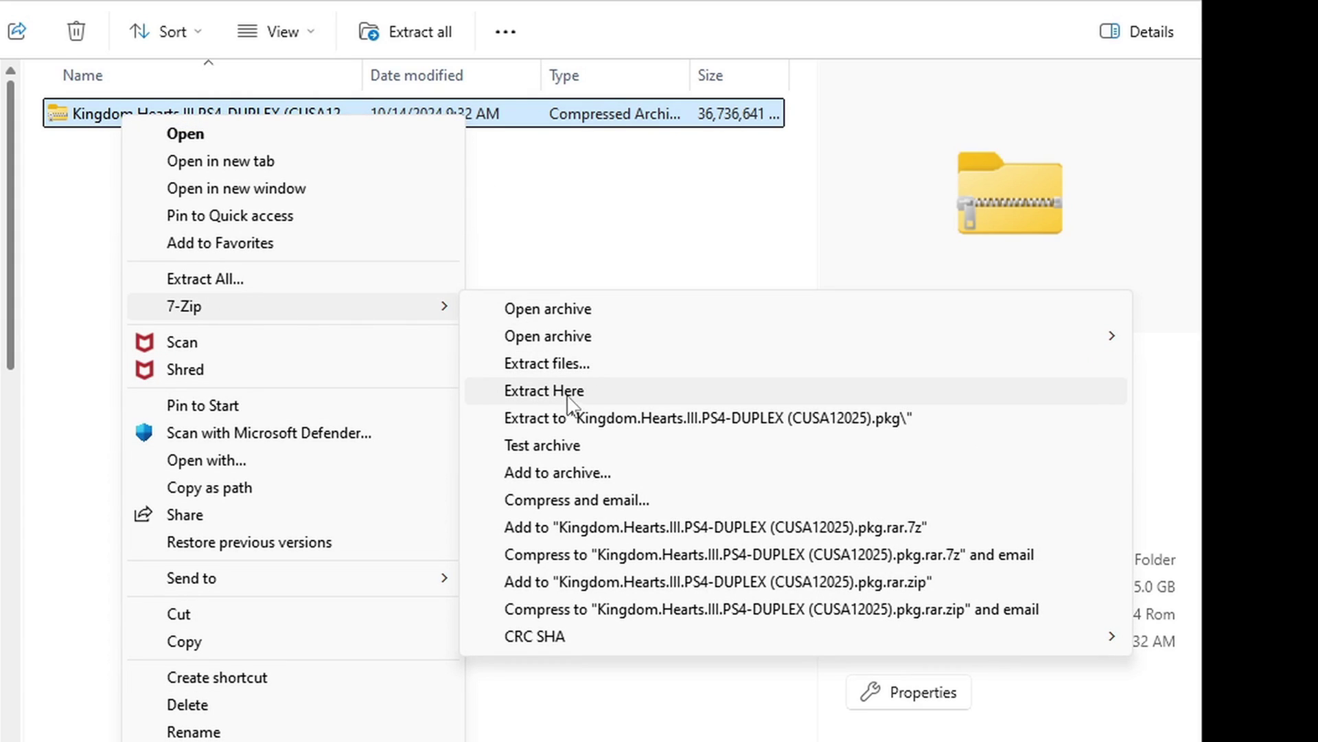
click(595, 402)
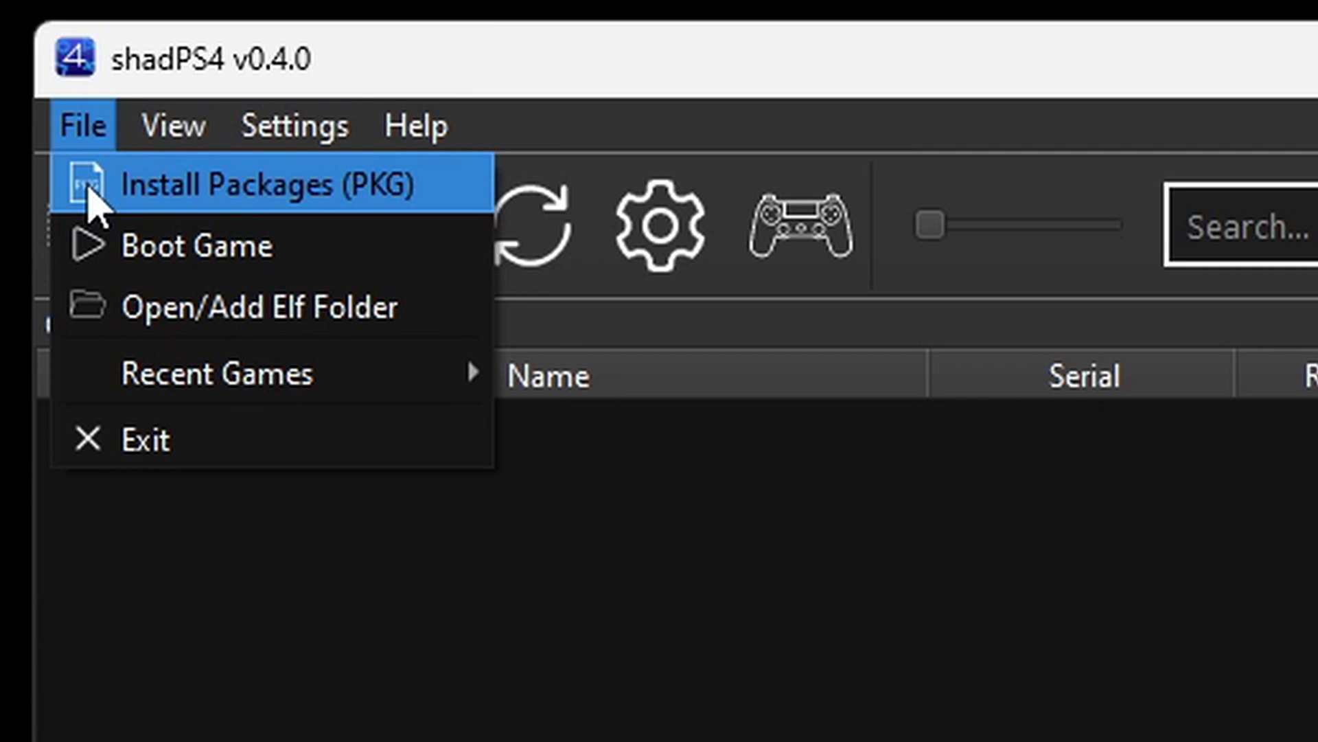
Step: Install all five game PKG files from the PS4 folder on the D: drive, with D:\PS4 as the install directory
click(89, 192)
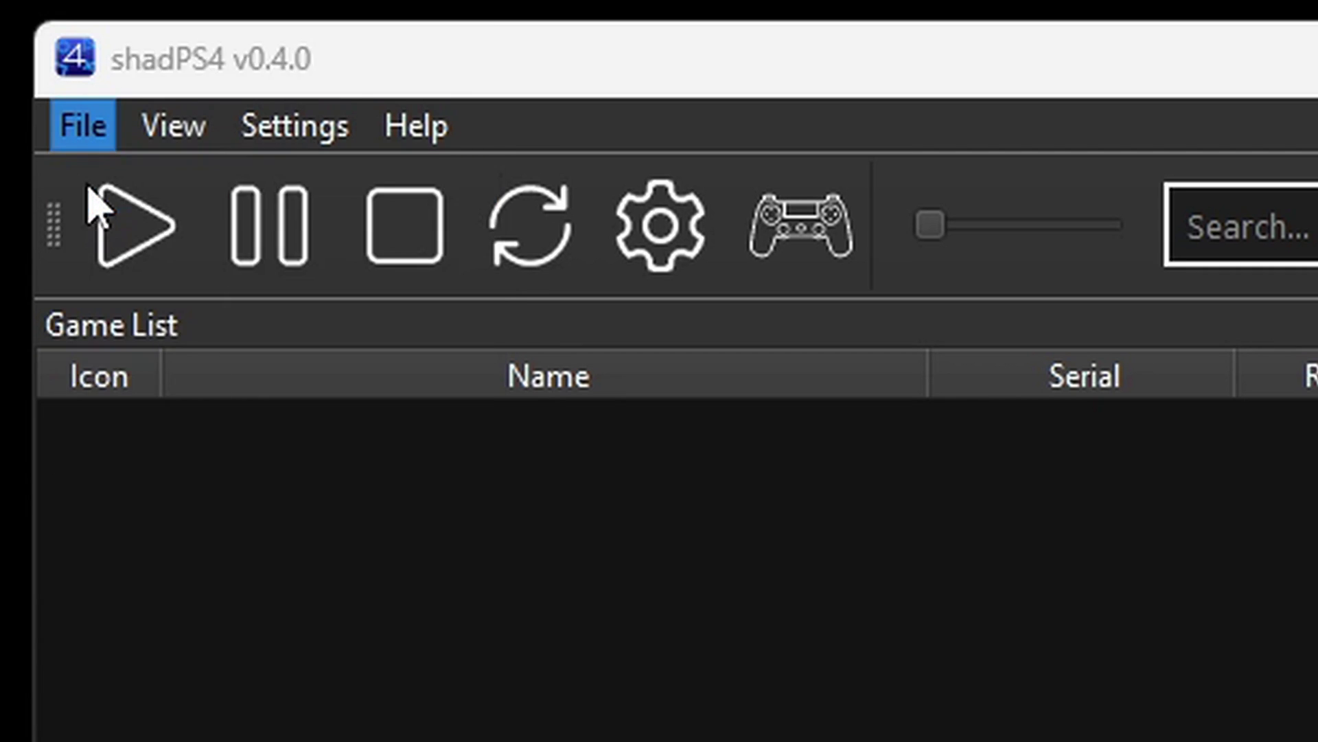
double_click(620, 213)
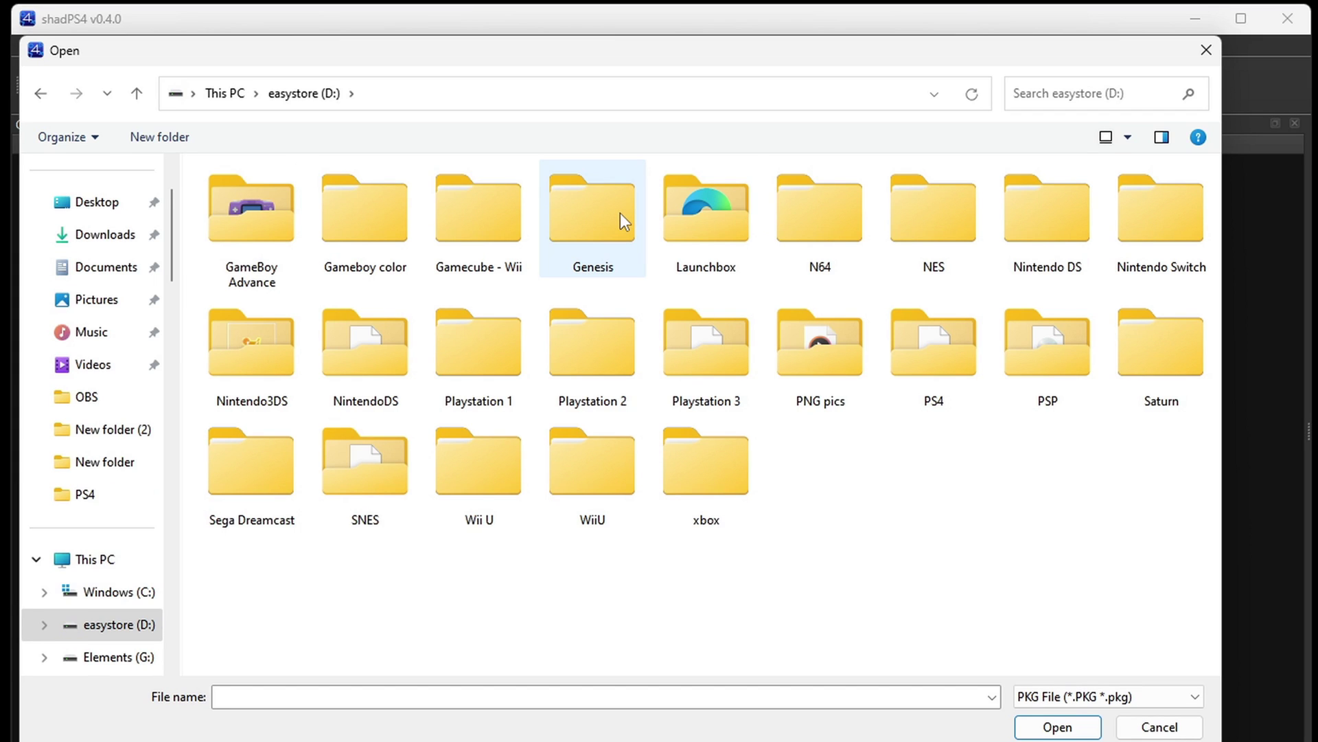
double_click(933, 340)
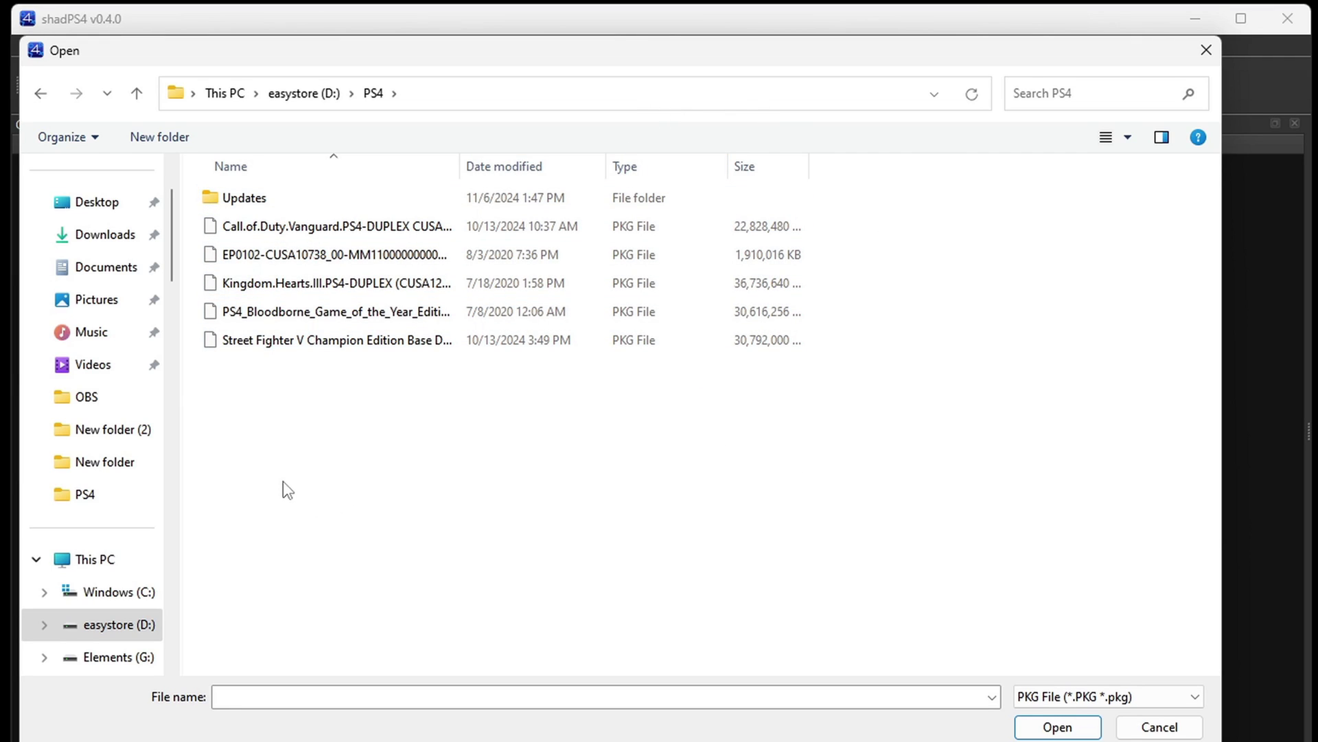
drag(249, 420, 248, 228)
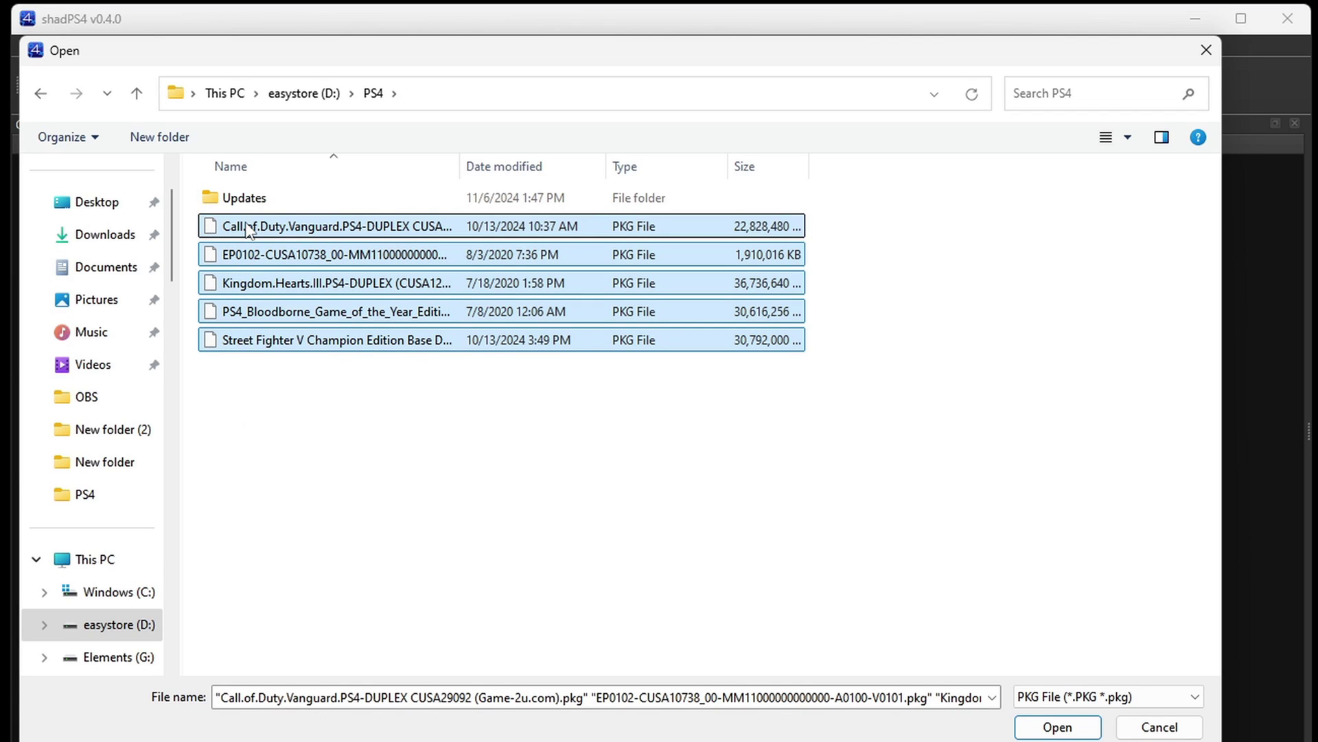
click(1066, 727)
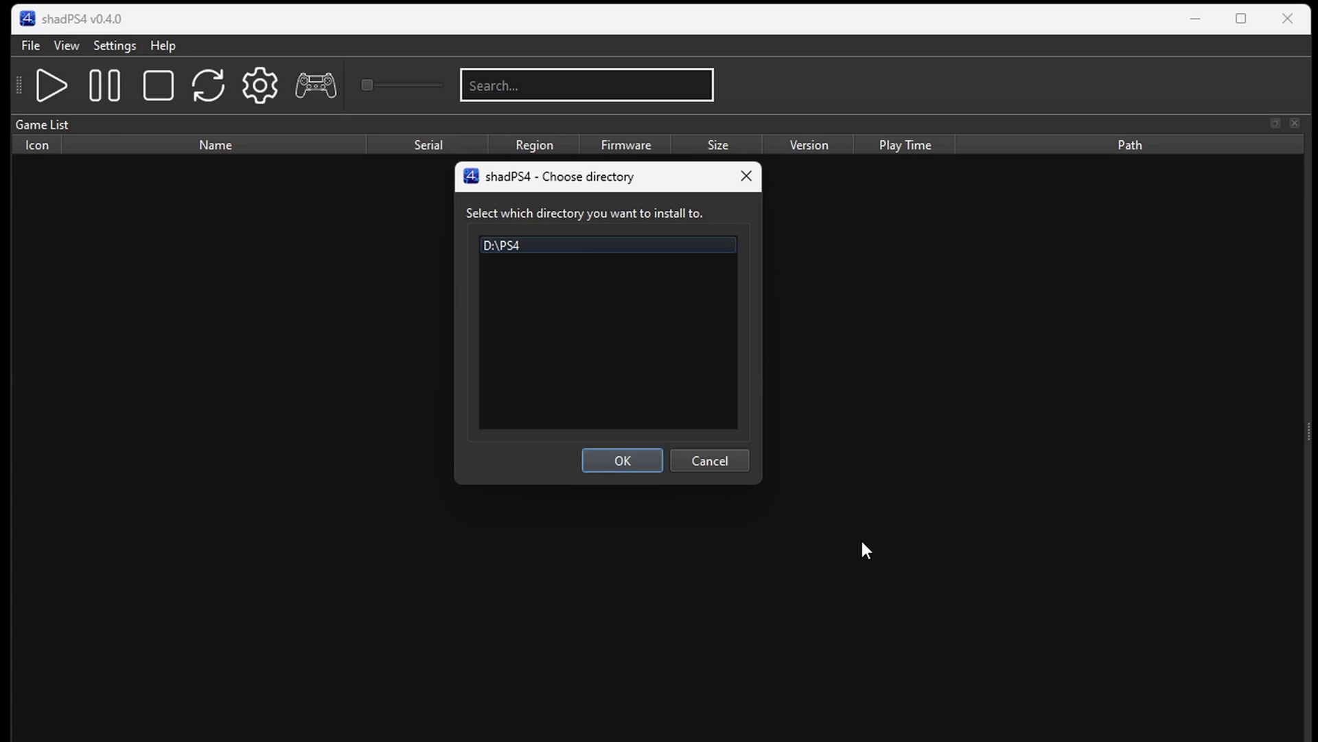
click(621, 460)
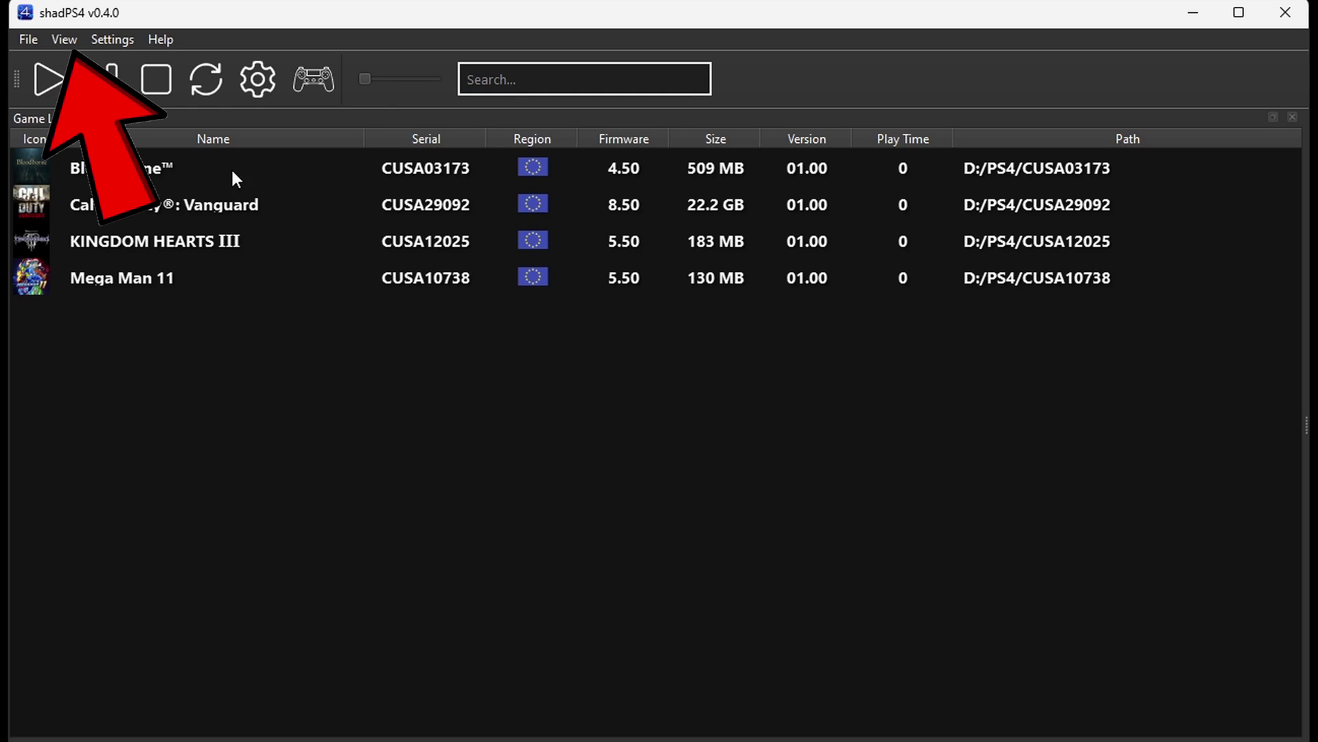
Step: Try Grid View as the game list mode and switch back to List View
click(65, 39)
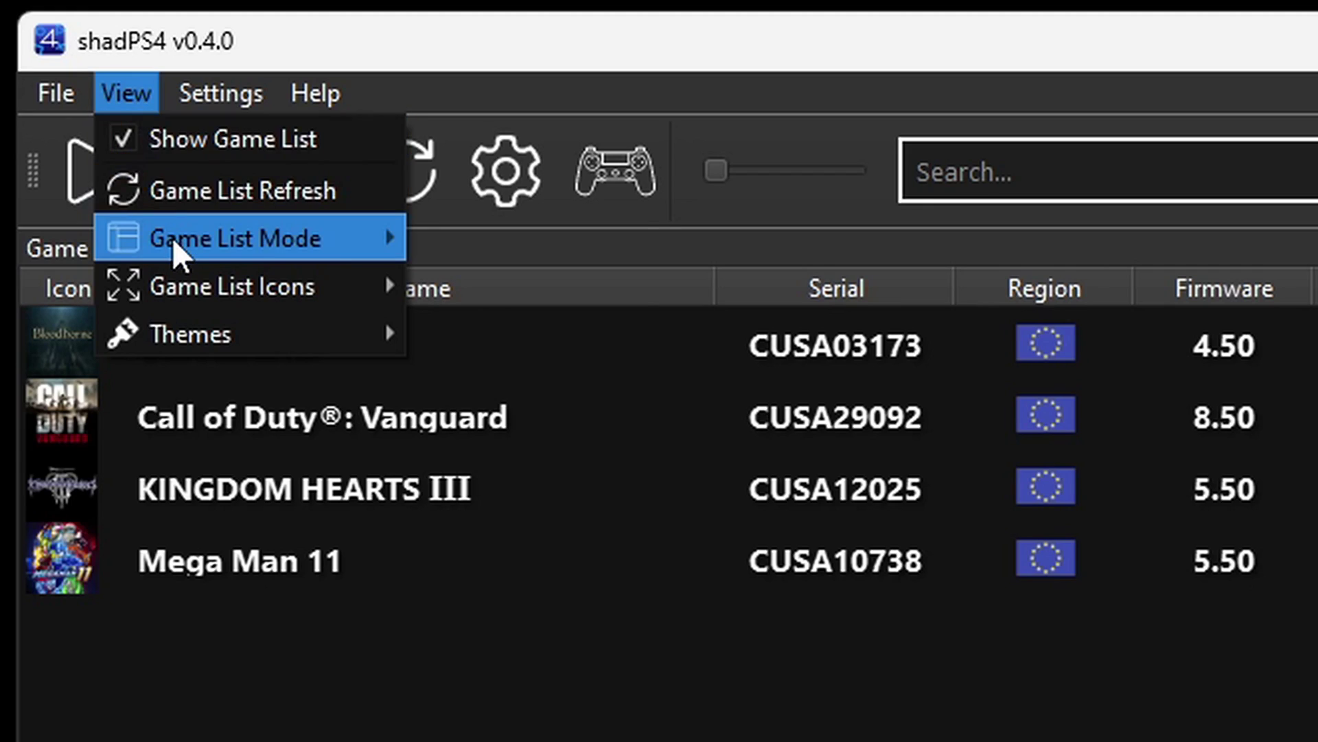
mouse_move(87, 112)
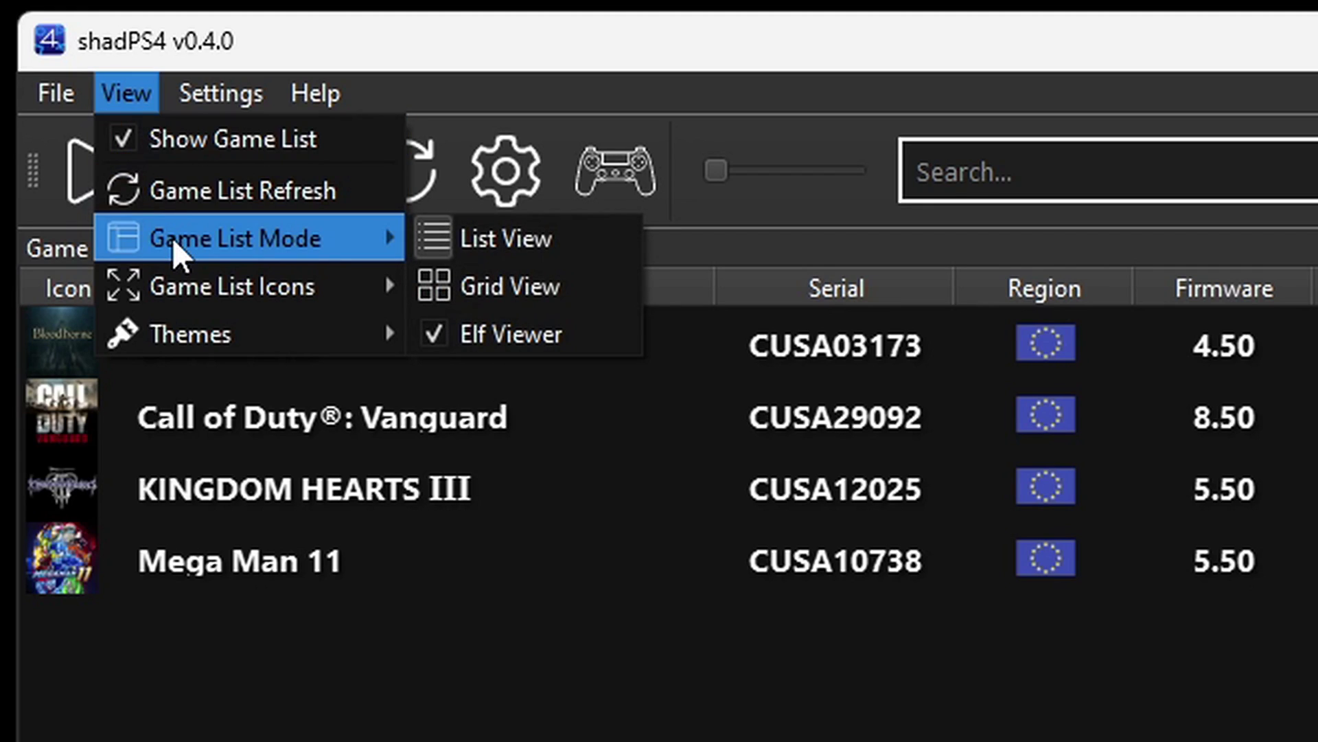
click(581, 287)
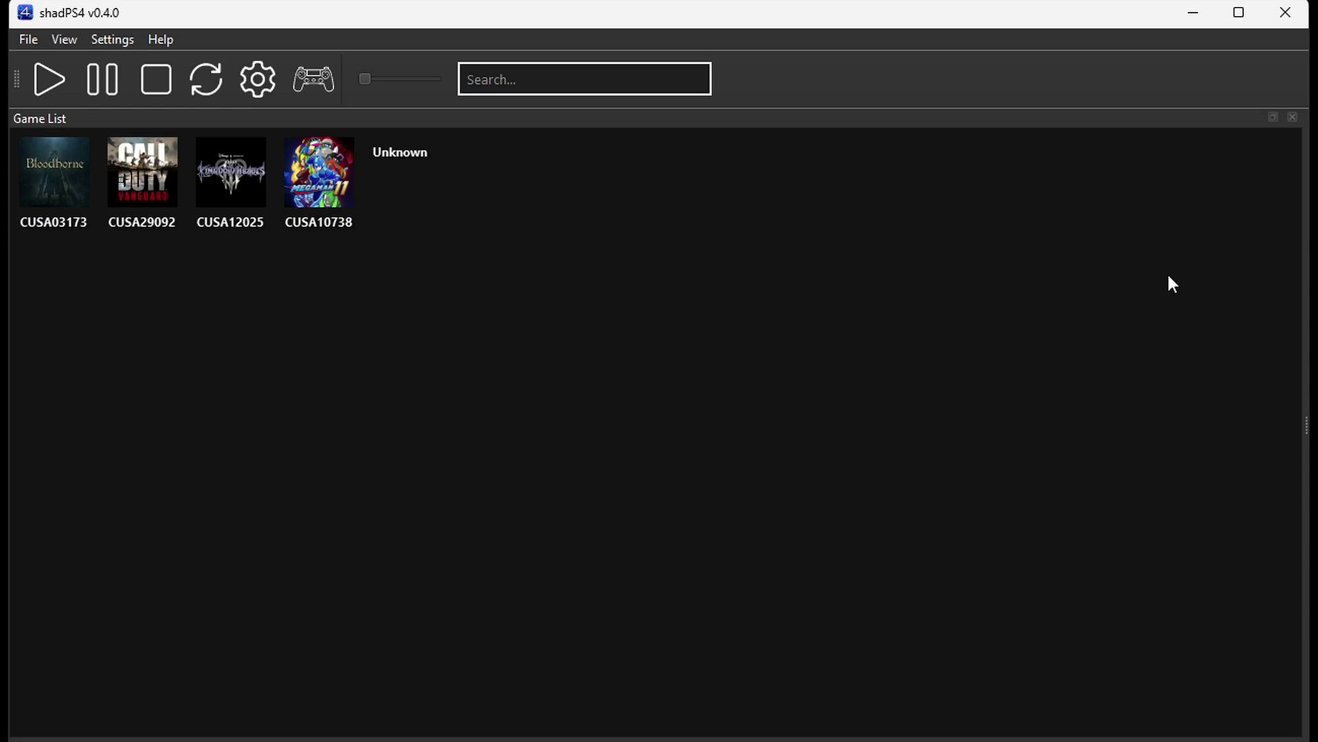
click(73, 39)
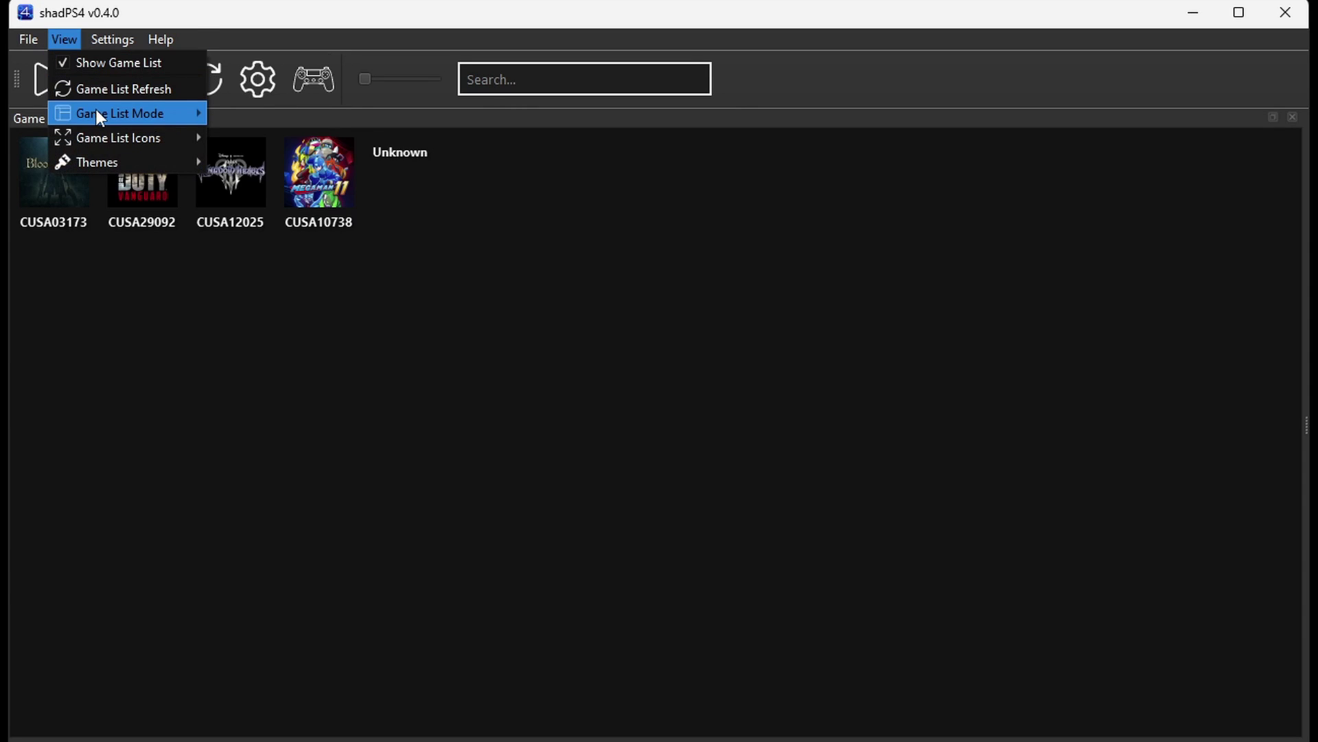
mouse_move(168, 117)
click(254, 114)
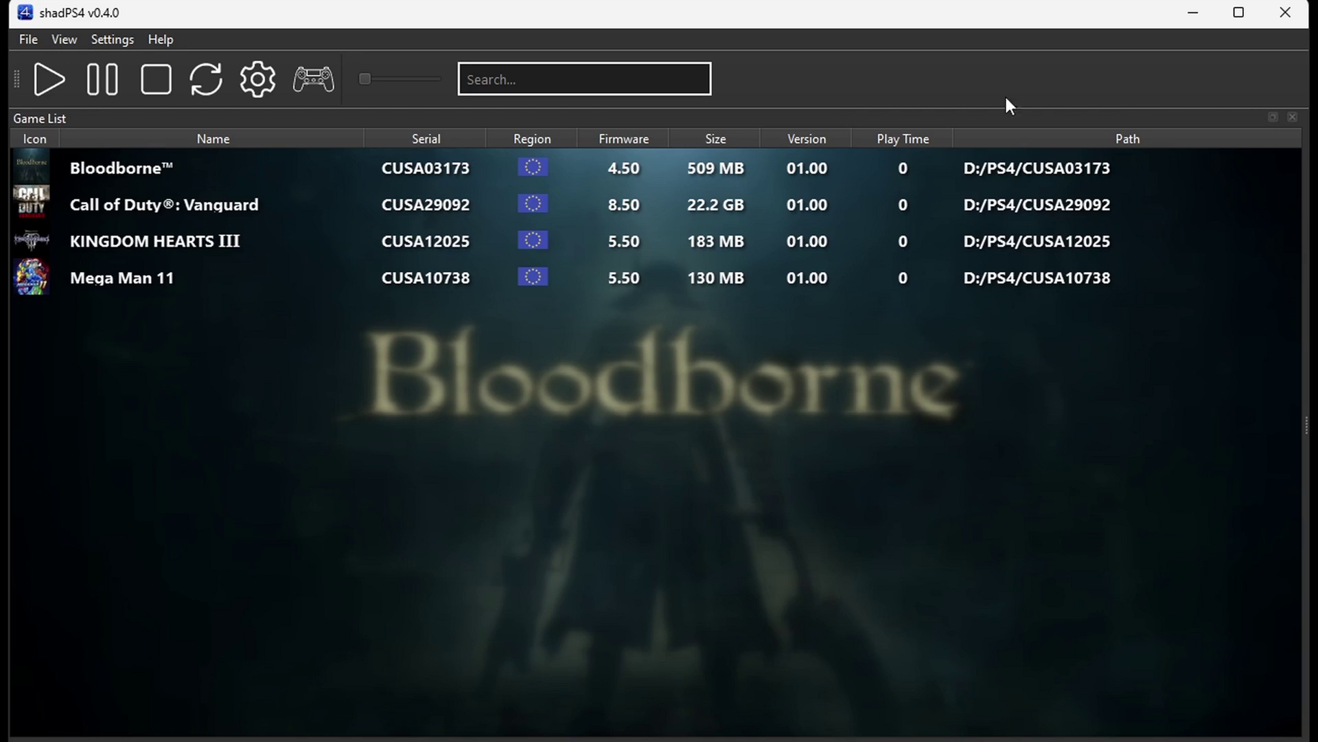
Step: Install the Bloodborne v1.09 patch package from the Updates folder in D:\PS4
click(31, 41)
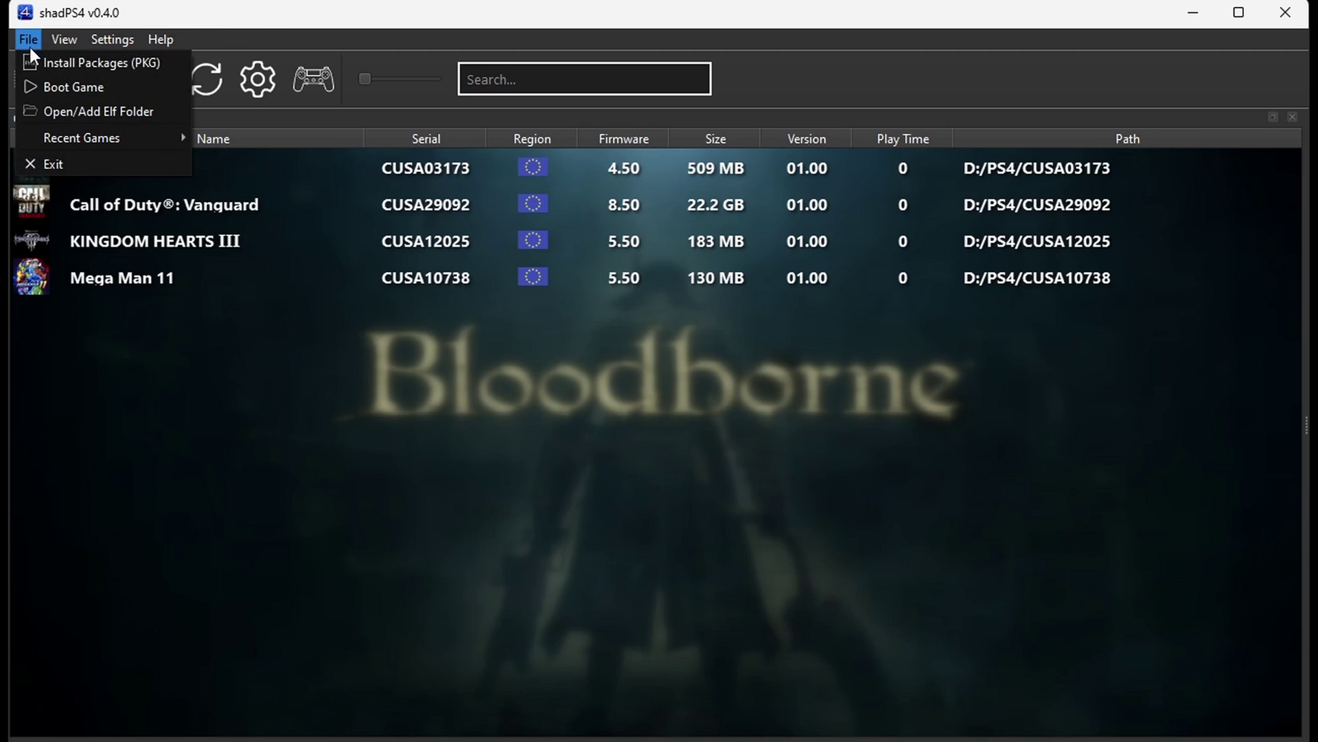
click(31, 65)
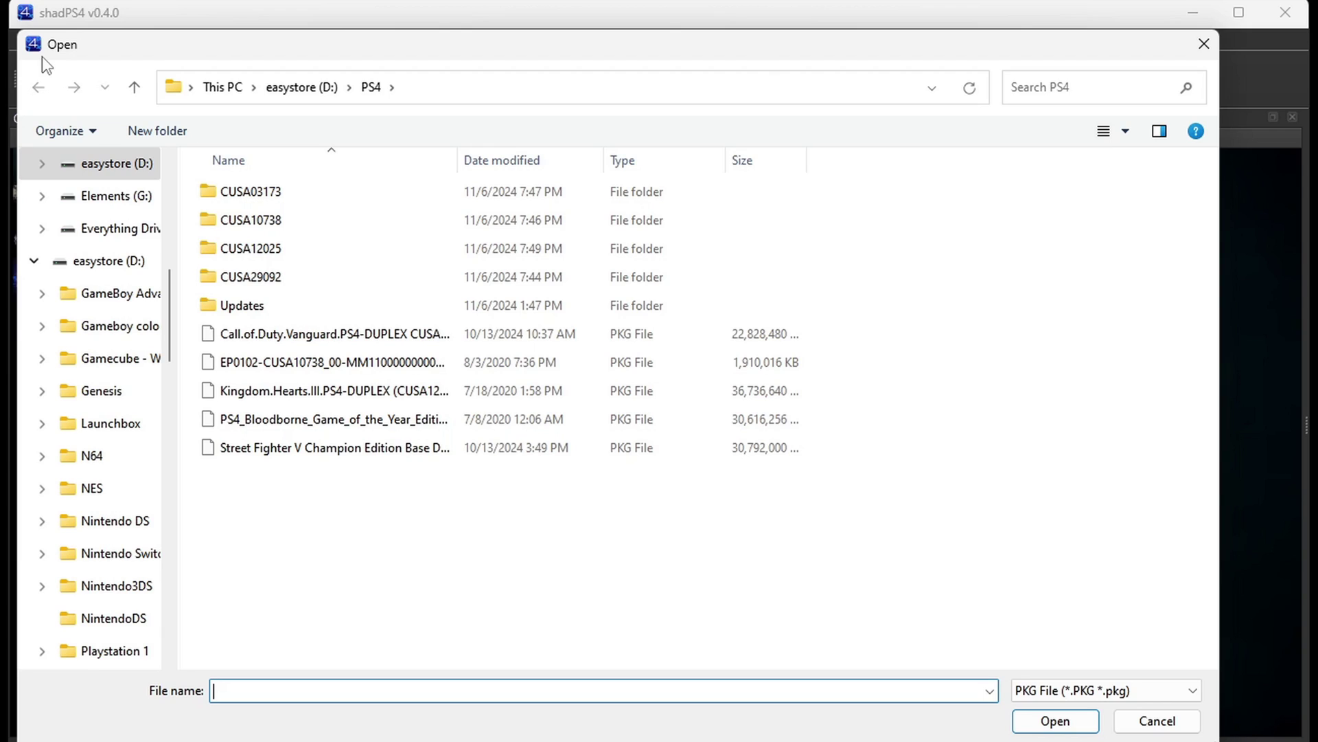
double_click(262, 306)
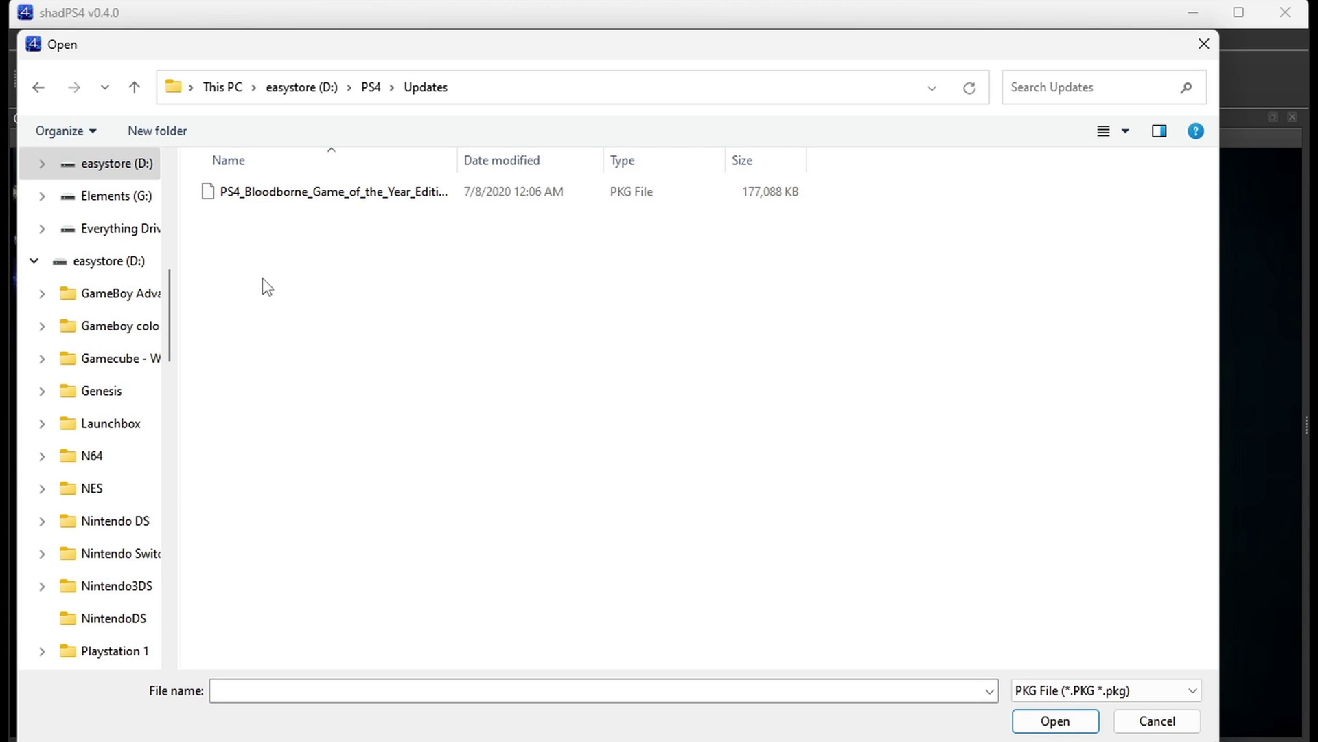
click(291, 197)
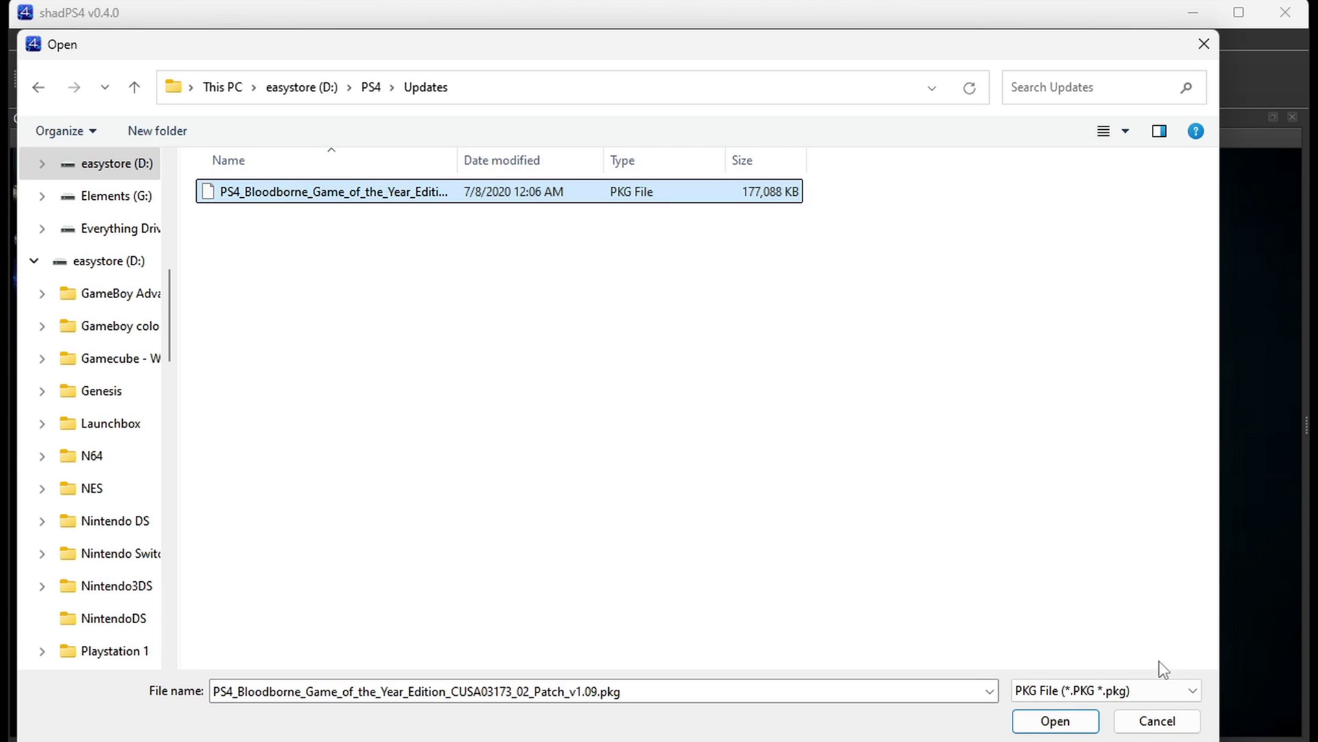
click(1072, 722)
click(608, 392)
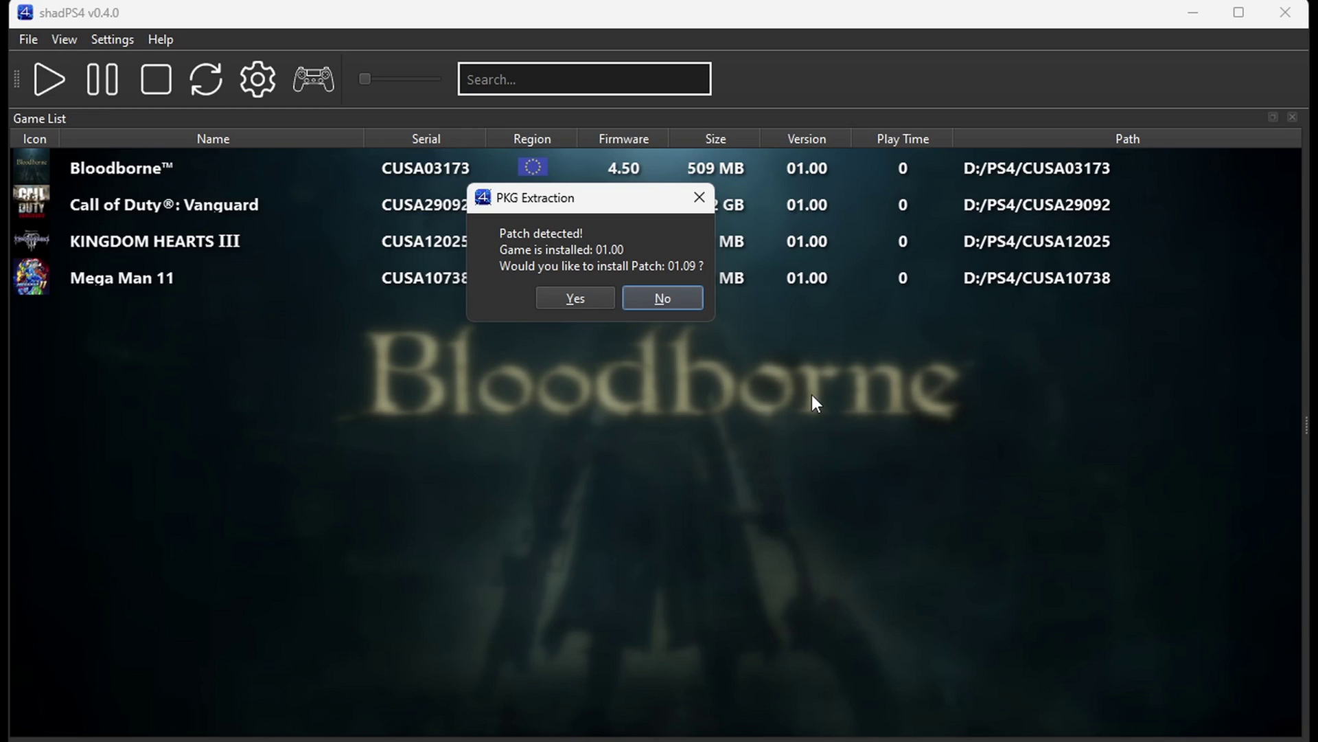
click(576, 298)
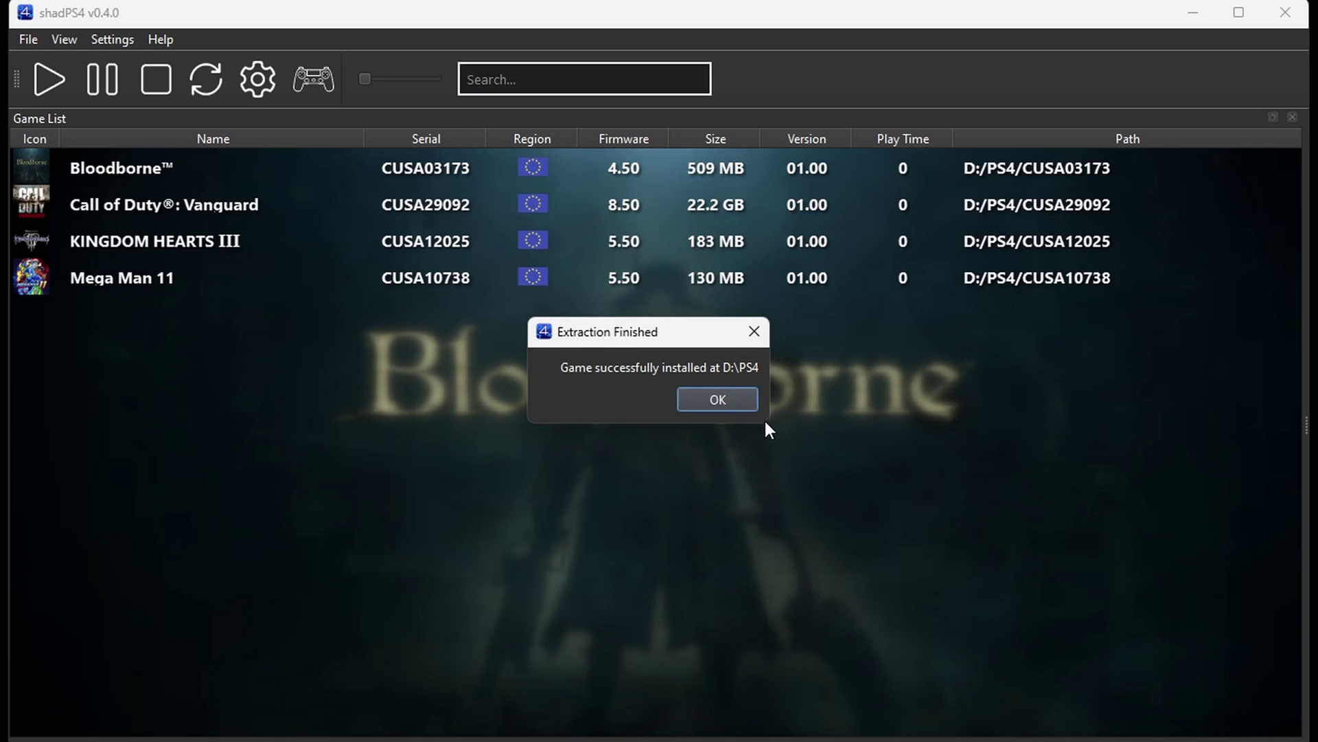
click(735, 397)
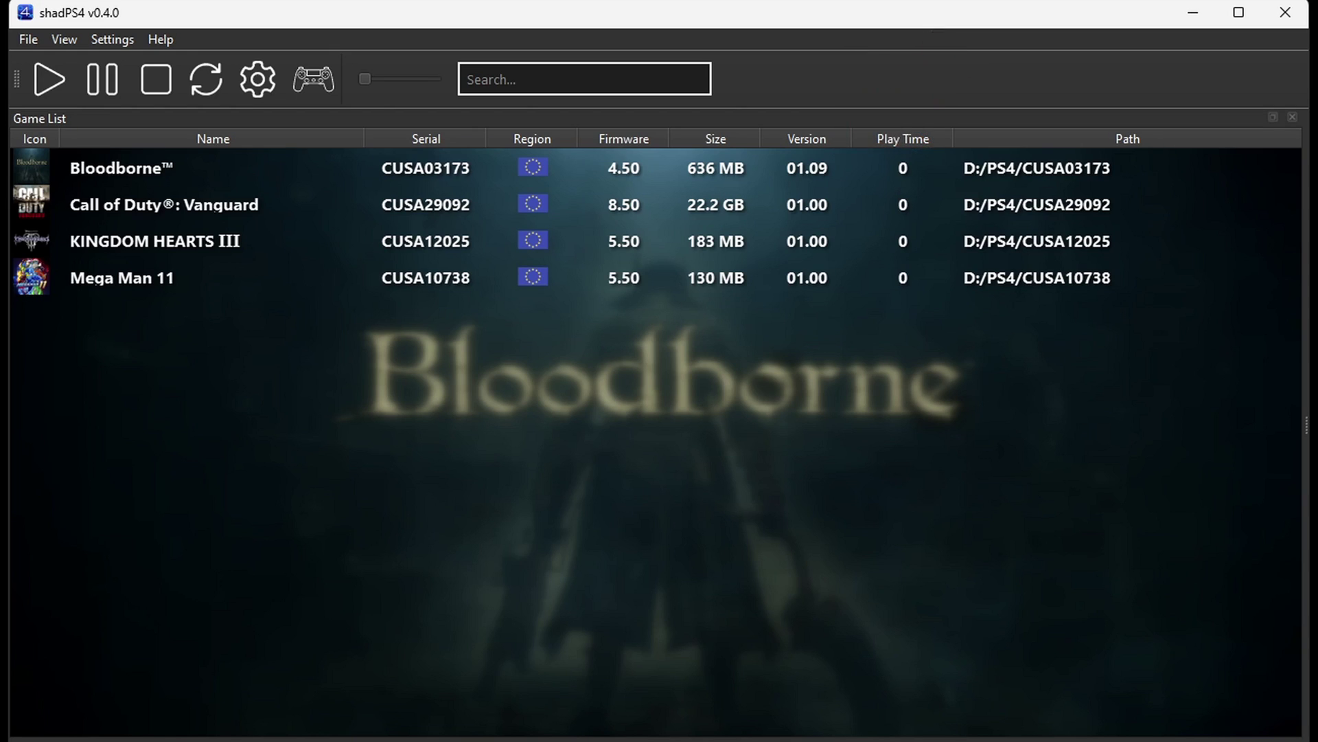
Step: Enable fullscreen in the emulator's general settings
click(858, 169)
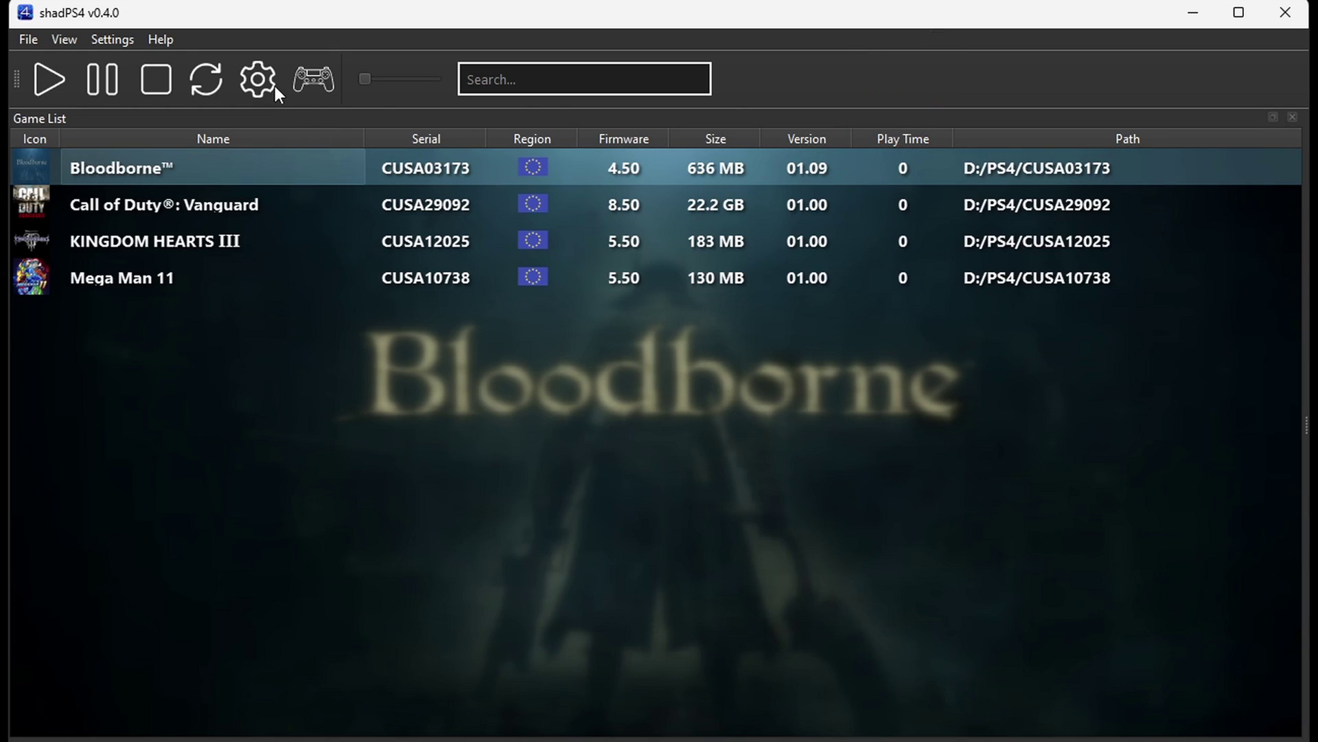
click(271, 83)
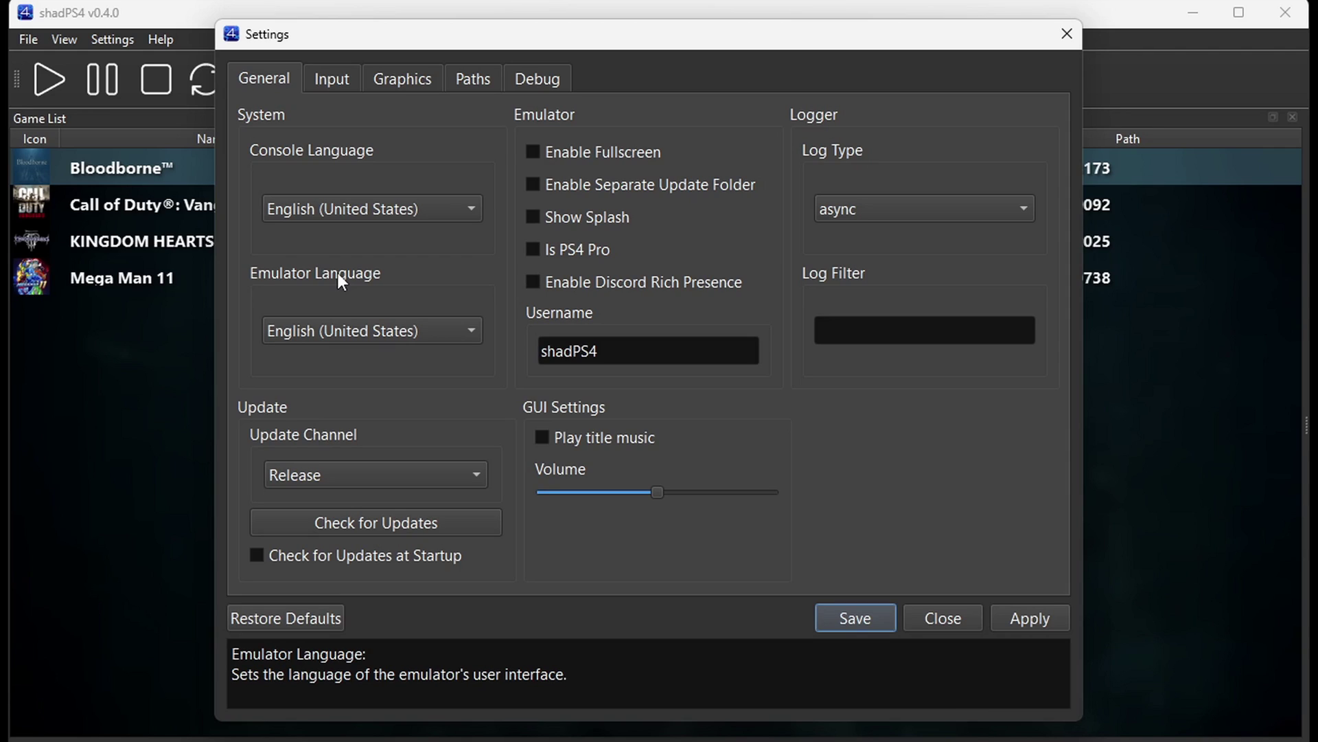
click(532, 150)
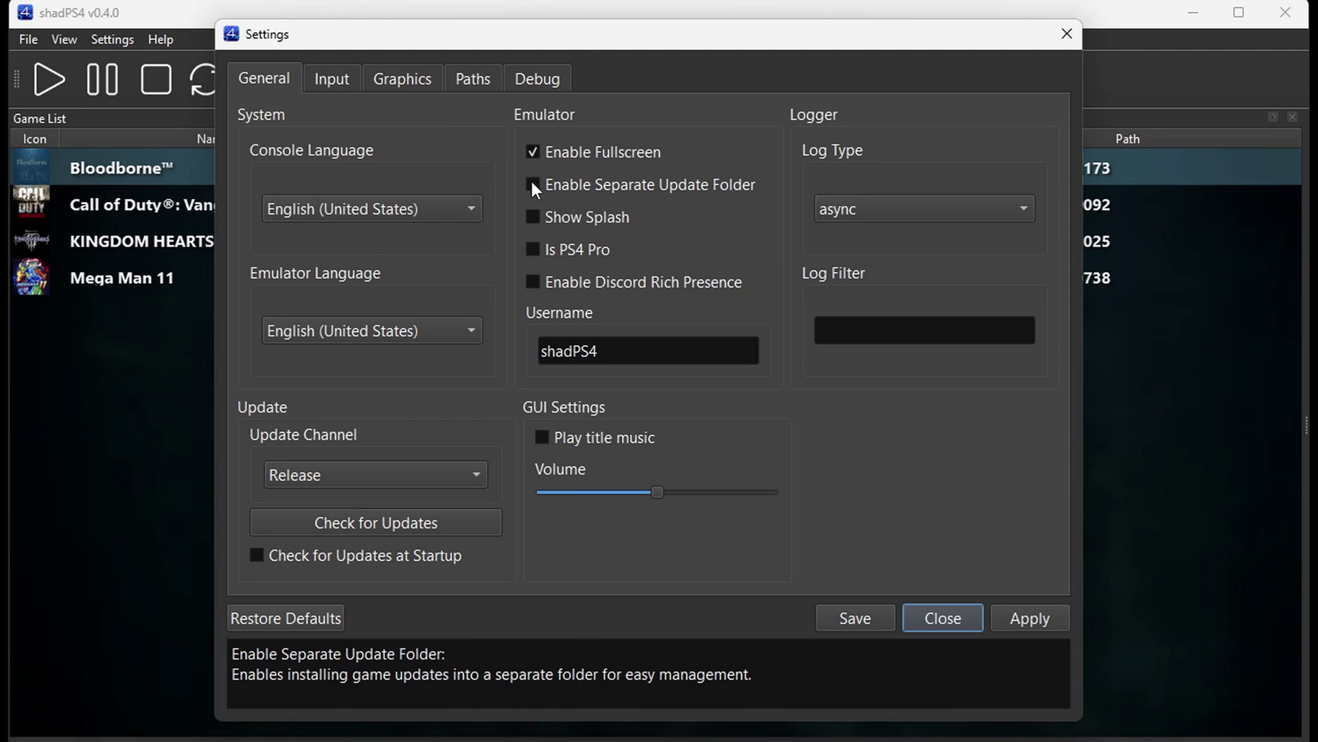
Step: Set the graphics device to NVIDIA GeForce RTX 3070 in the emulator's graphics settings
click(407, 80)
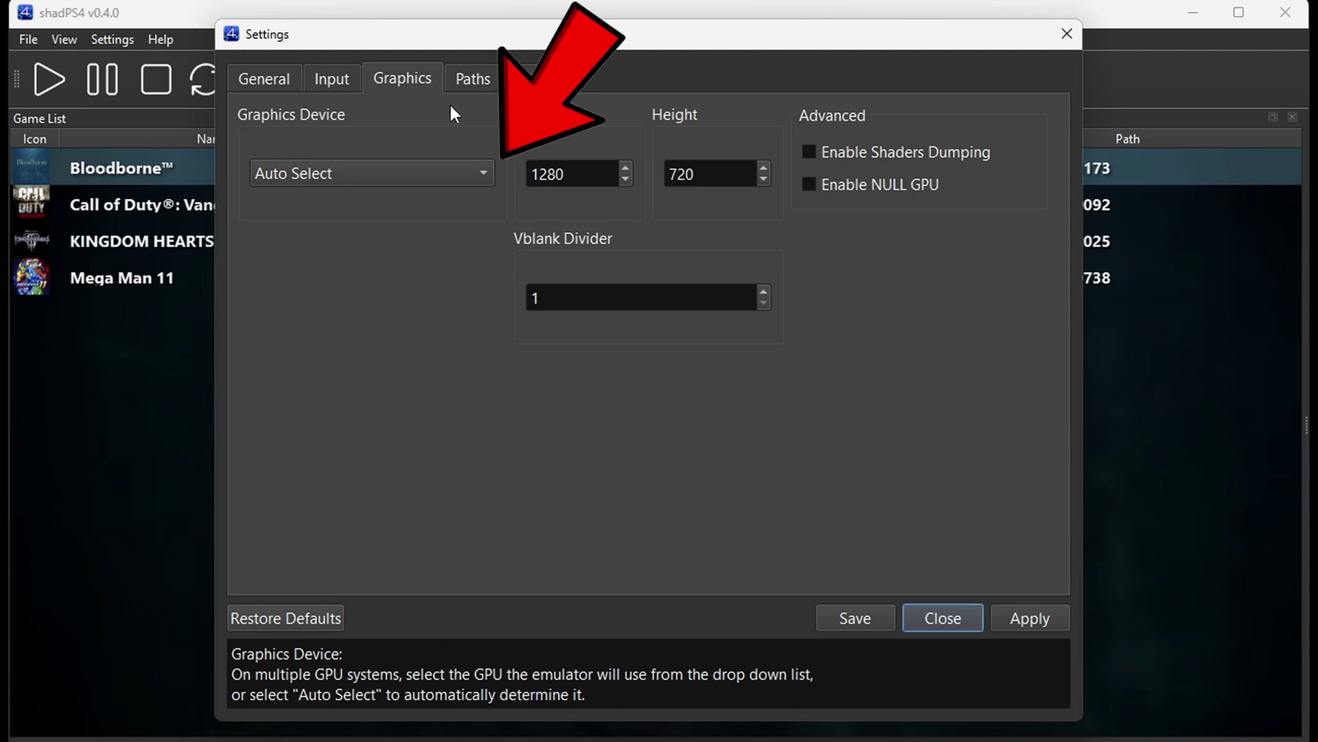
click(483, 180)
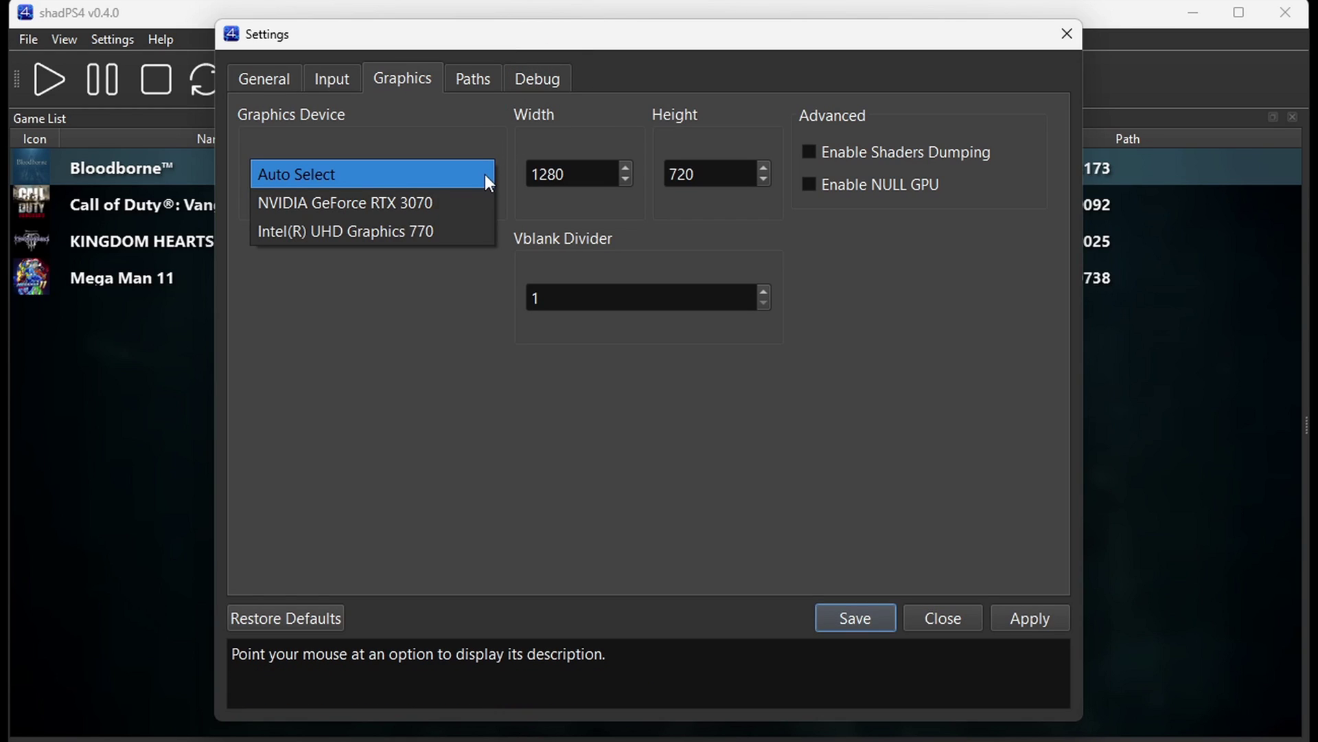
click(438, 202)
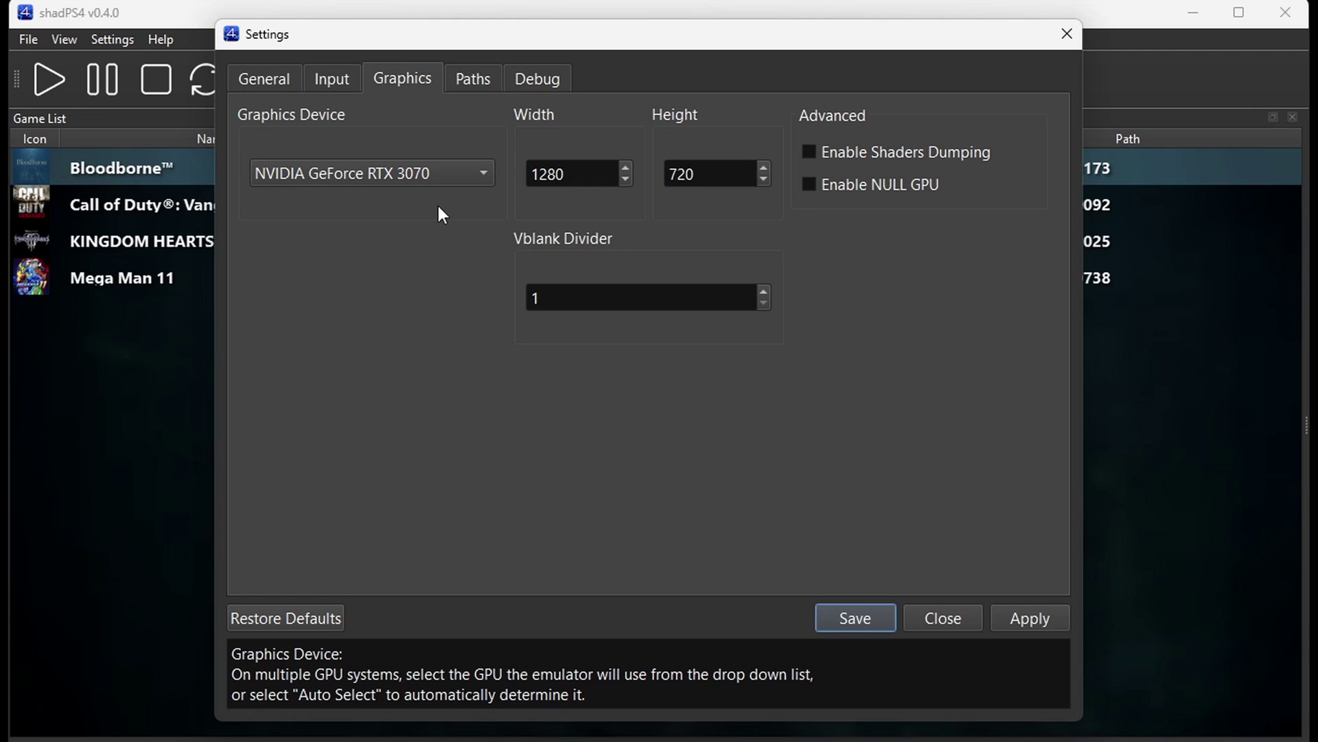
Step: Apply and save the emulator's graphics settings
key(Tab)
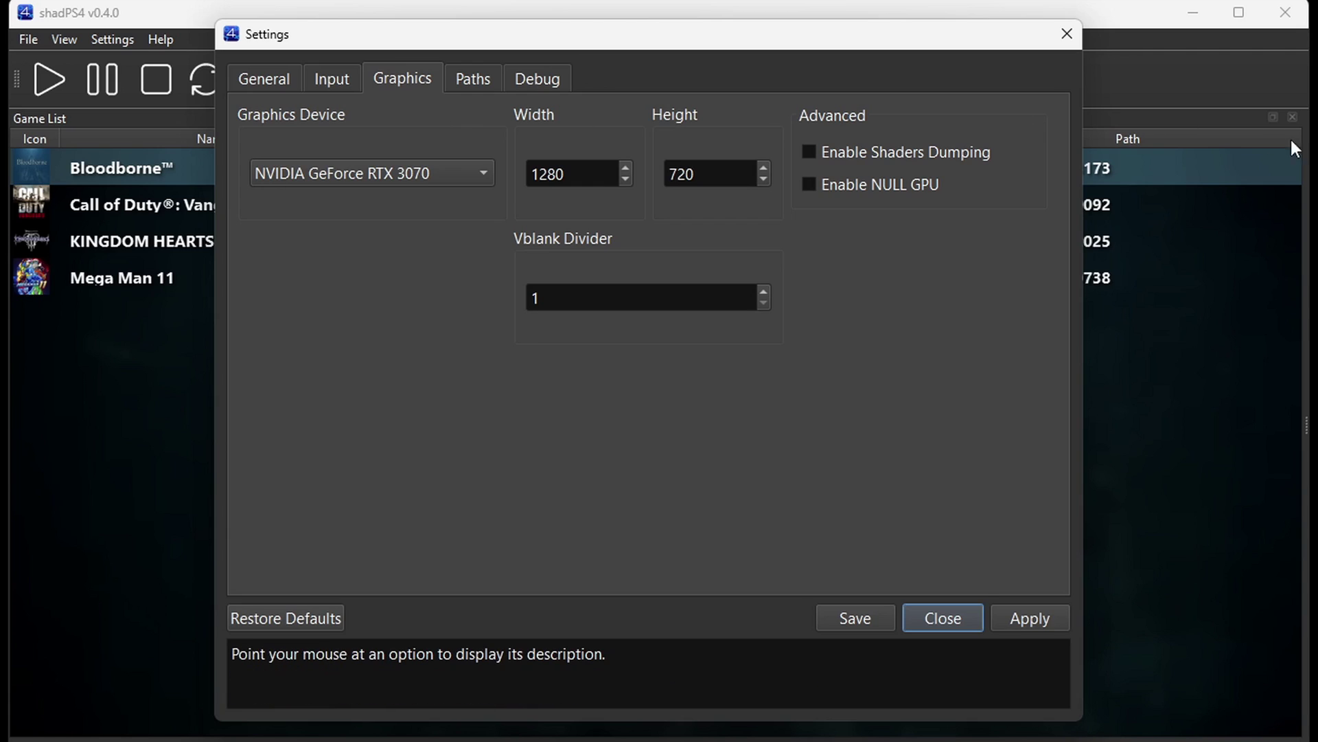
click(1032, 620)
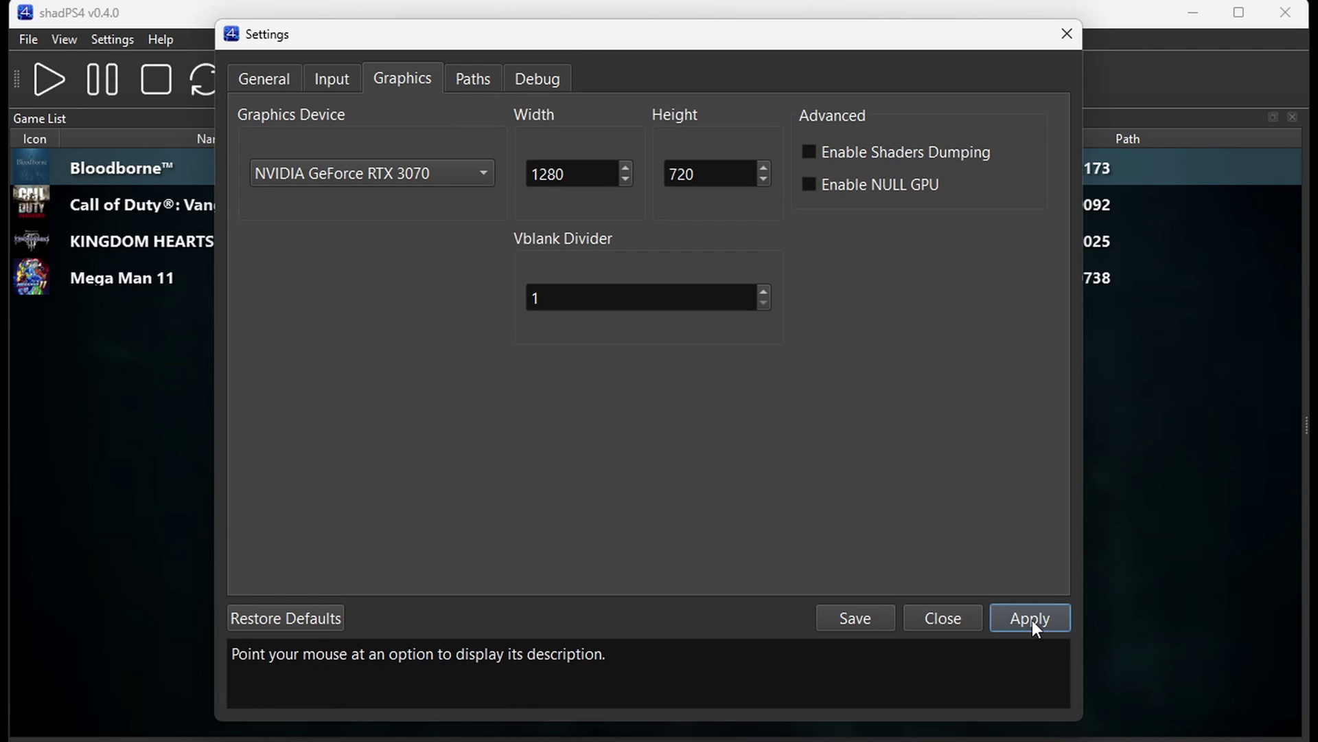
click(856, 619)
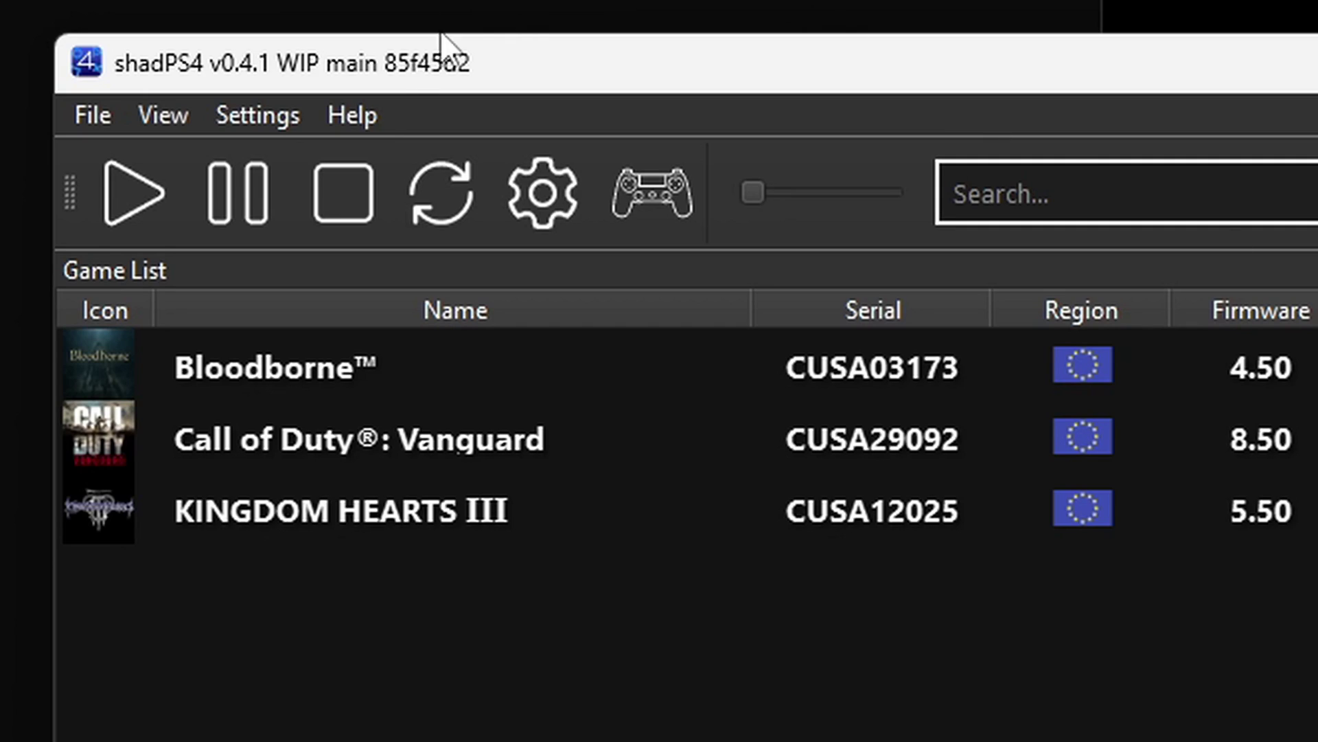
Step: Check for emulator updates, dismiss the updater's message and open the emulator's settings
click(353, 114)
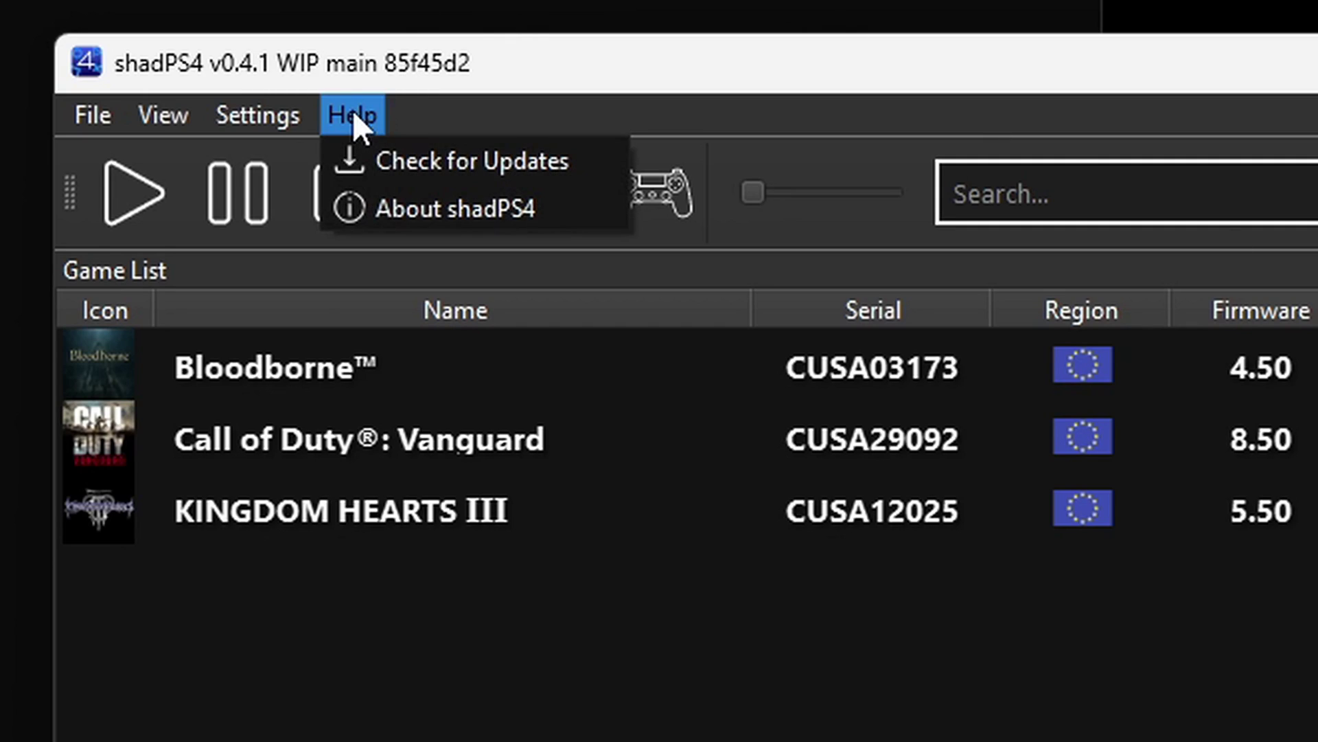
click(376, 162)
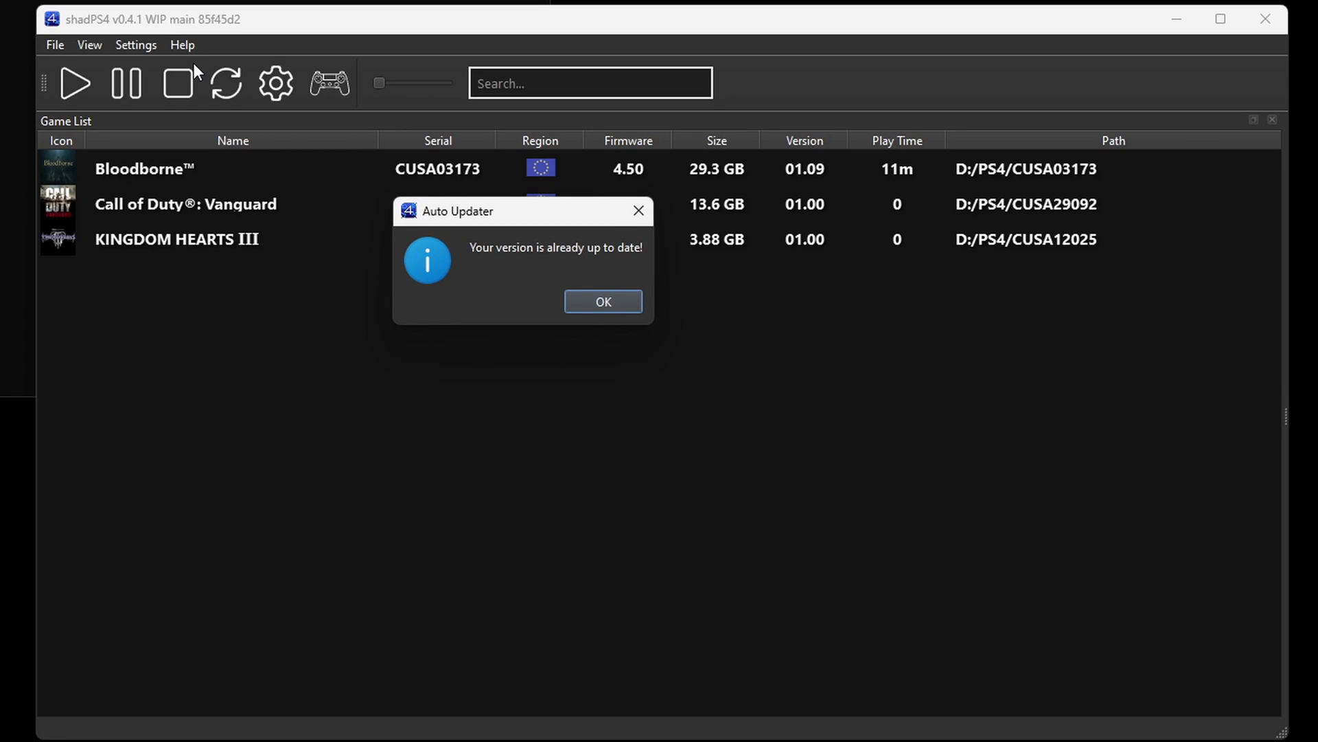
click(611, 300)
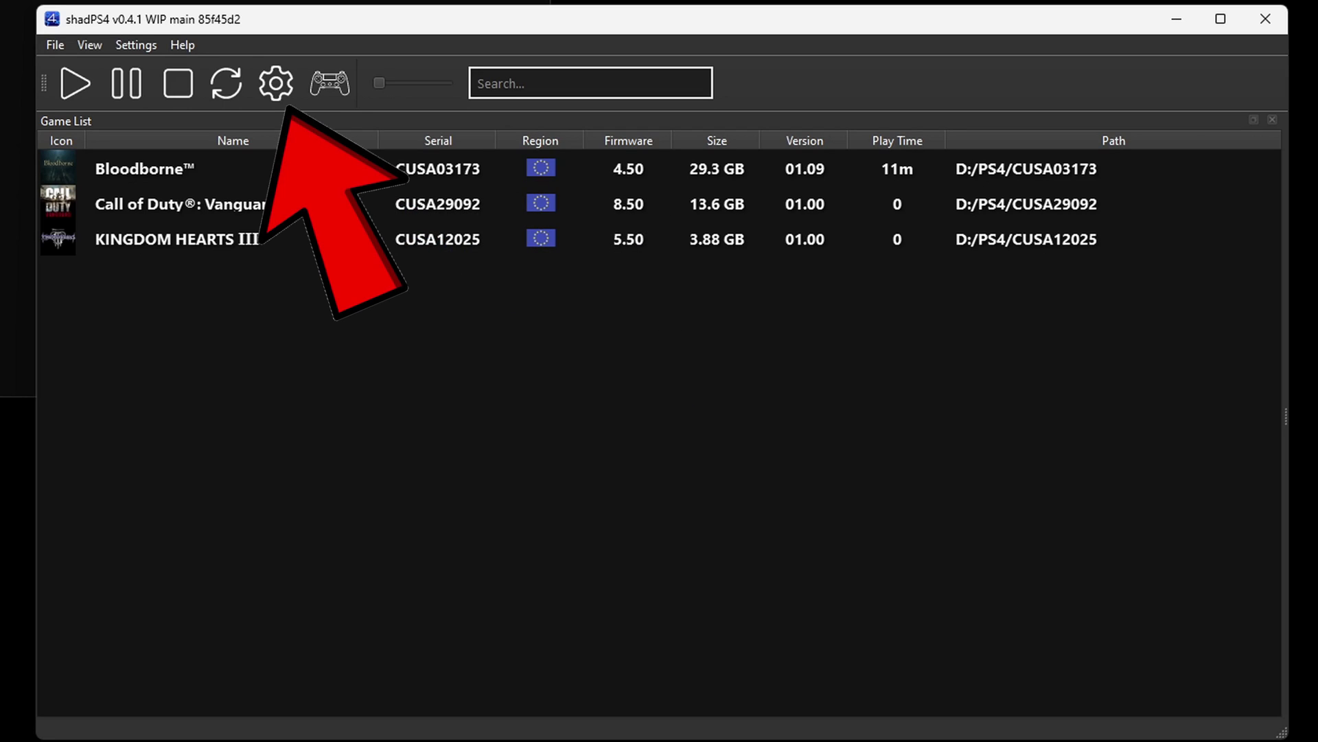
click(278, 83)
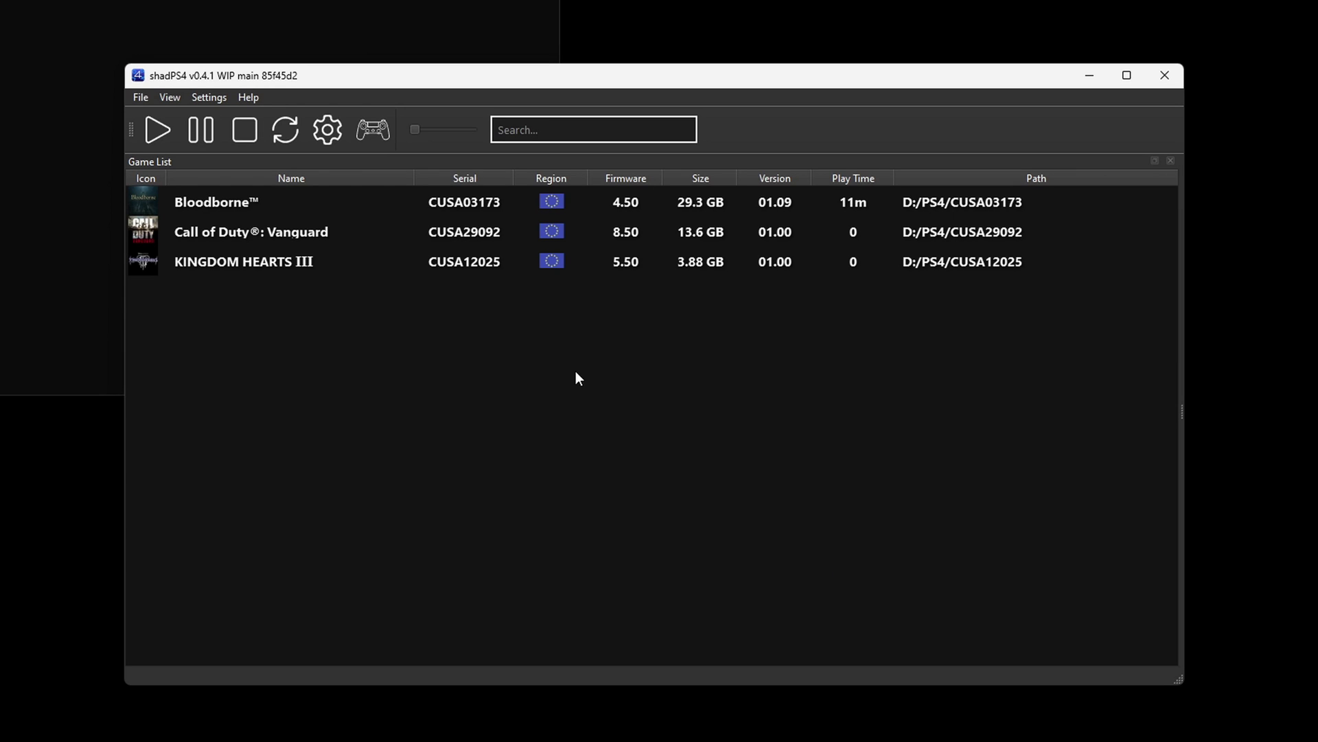
Step: Launch Bloodborne from the game list, choose Play Offline and load the saved game
double_click(228, 205)
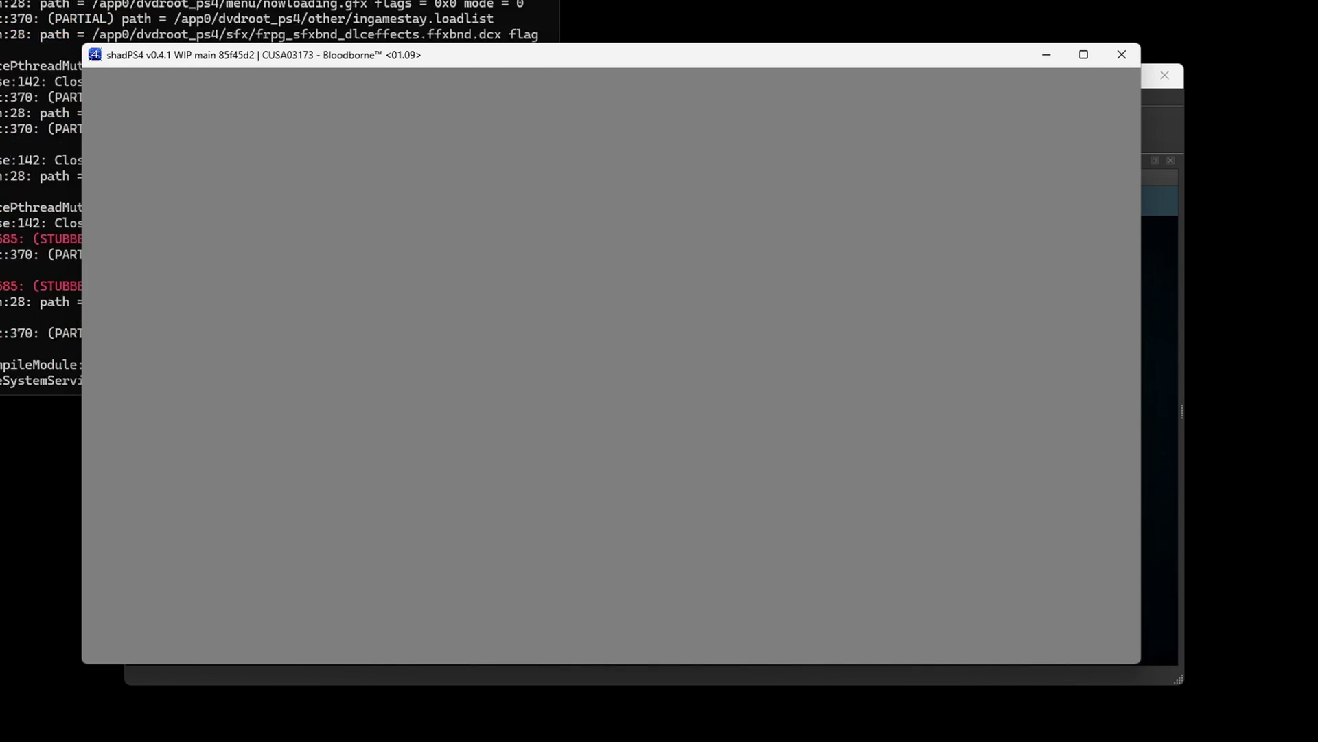
key(KP_2)
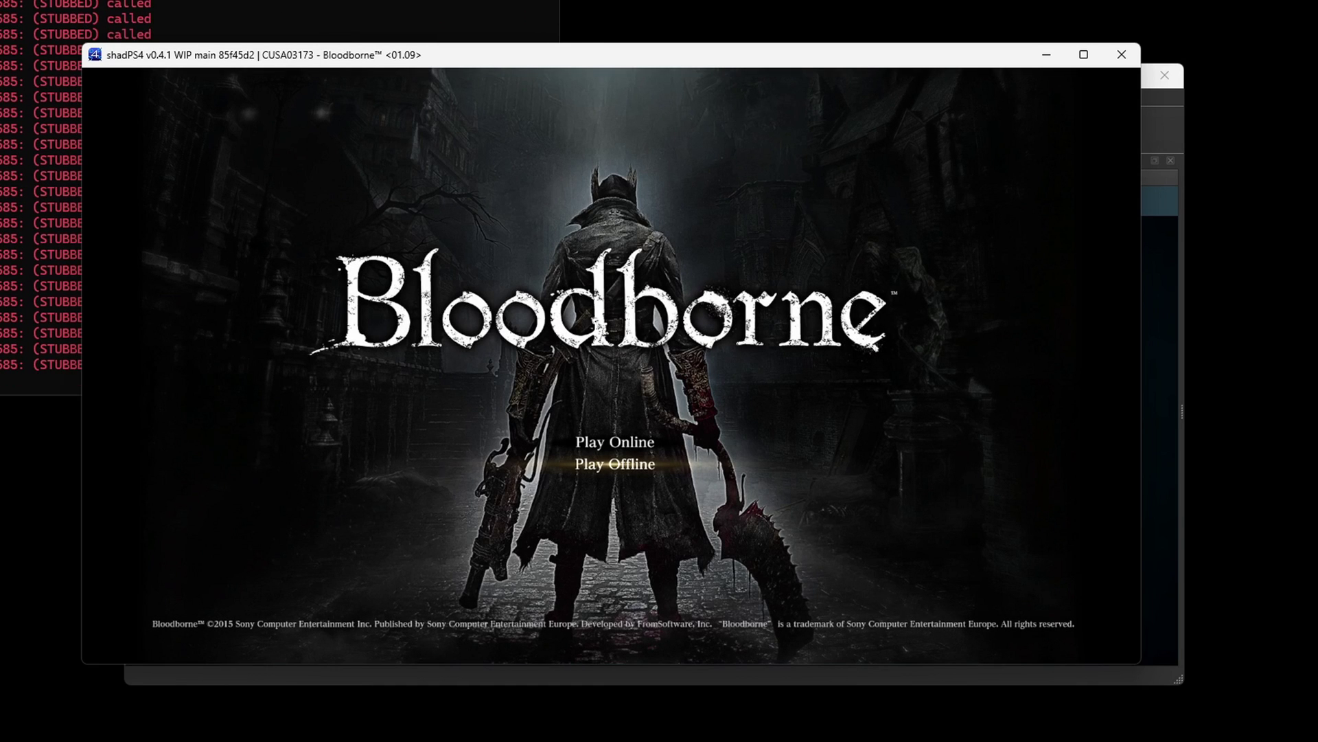
key(Return)
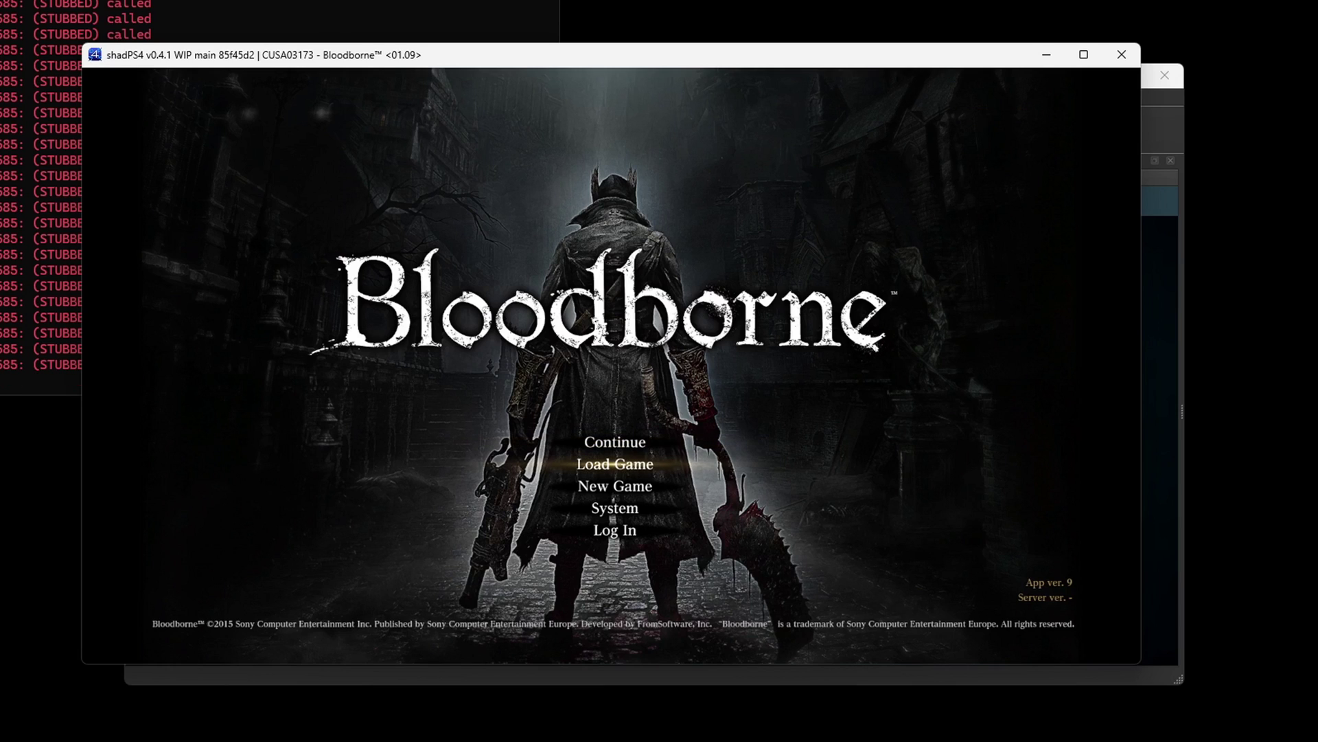
key(Return)
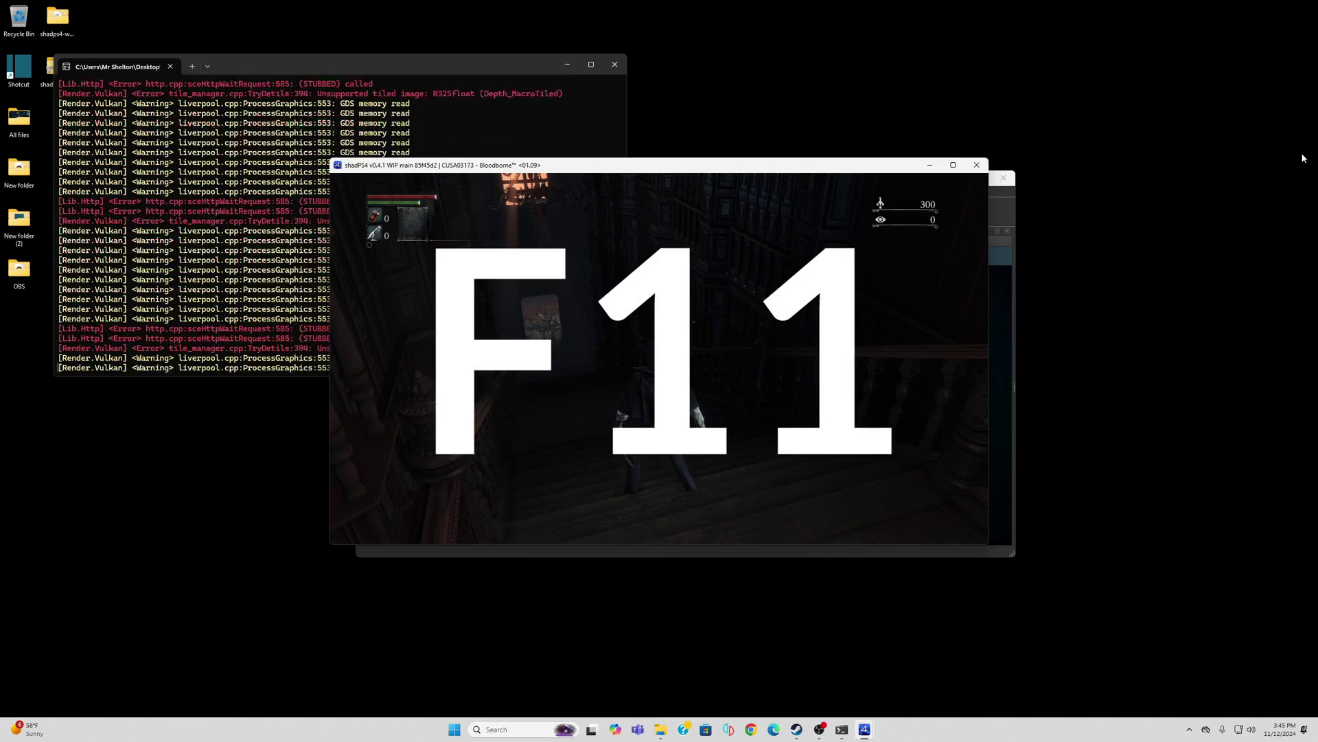
Step: Toggle the Bloodborne window between windowed and fullscreen, leave it fullscreen and walk the character down the stairs
key(F11)
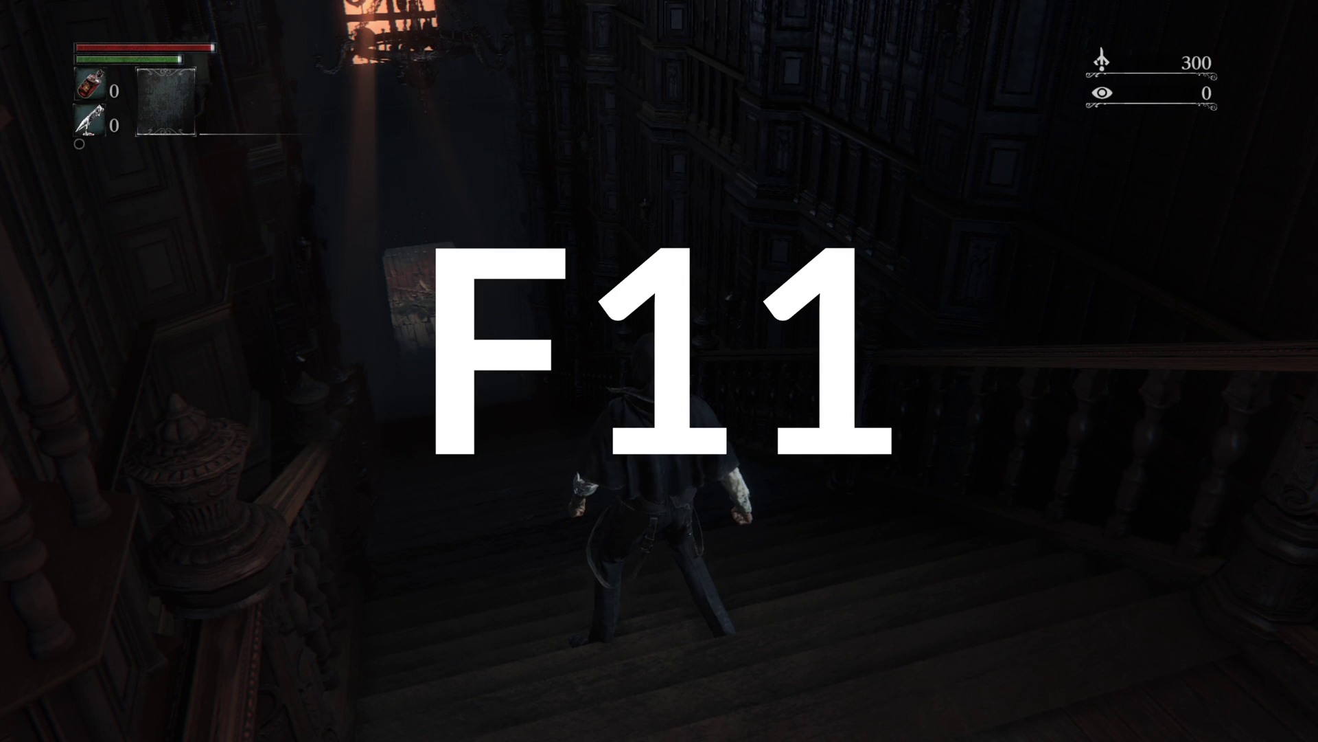
key(F11)
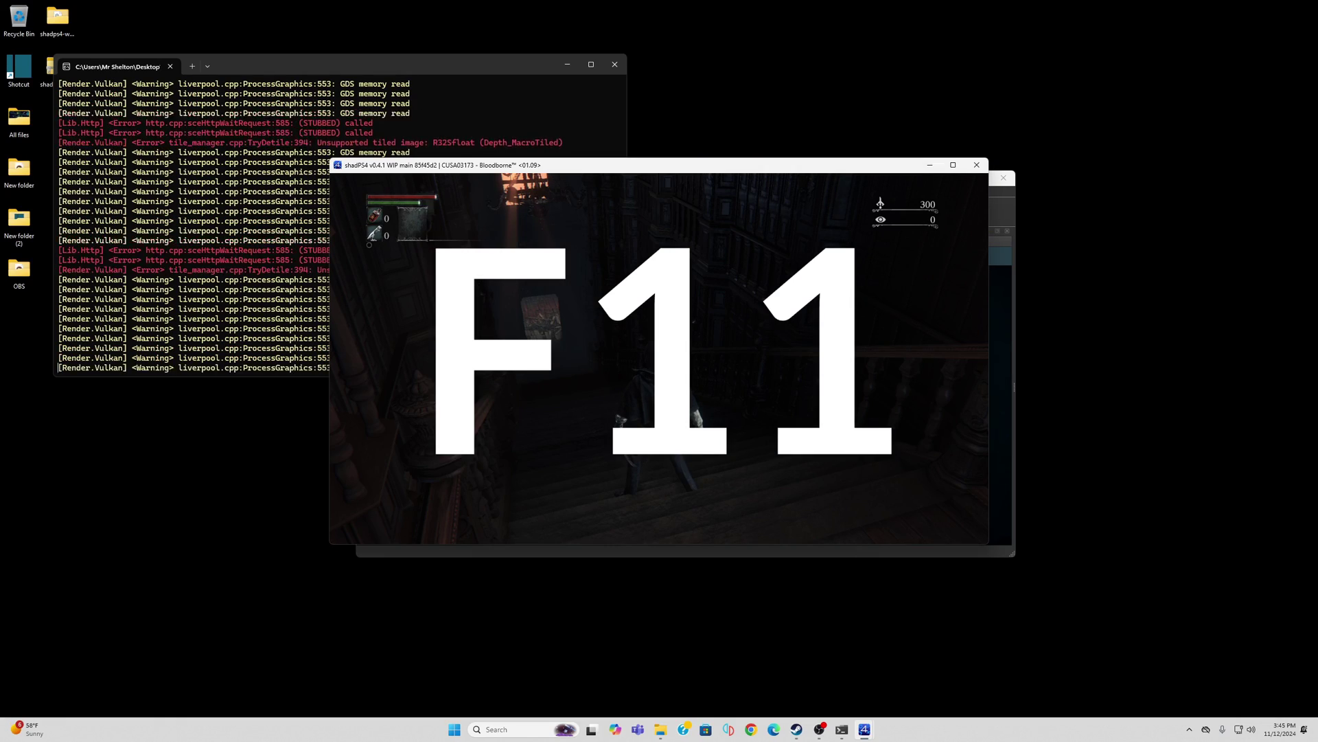
key(F11)
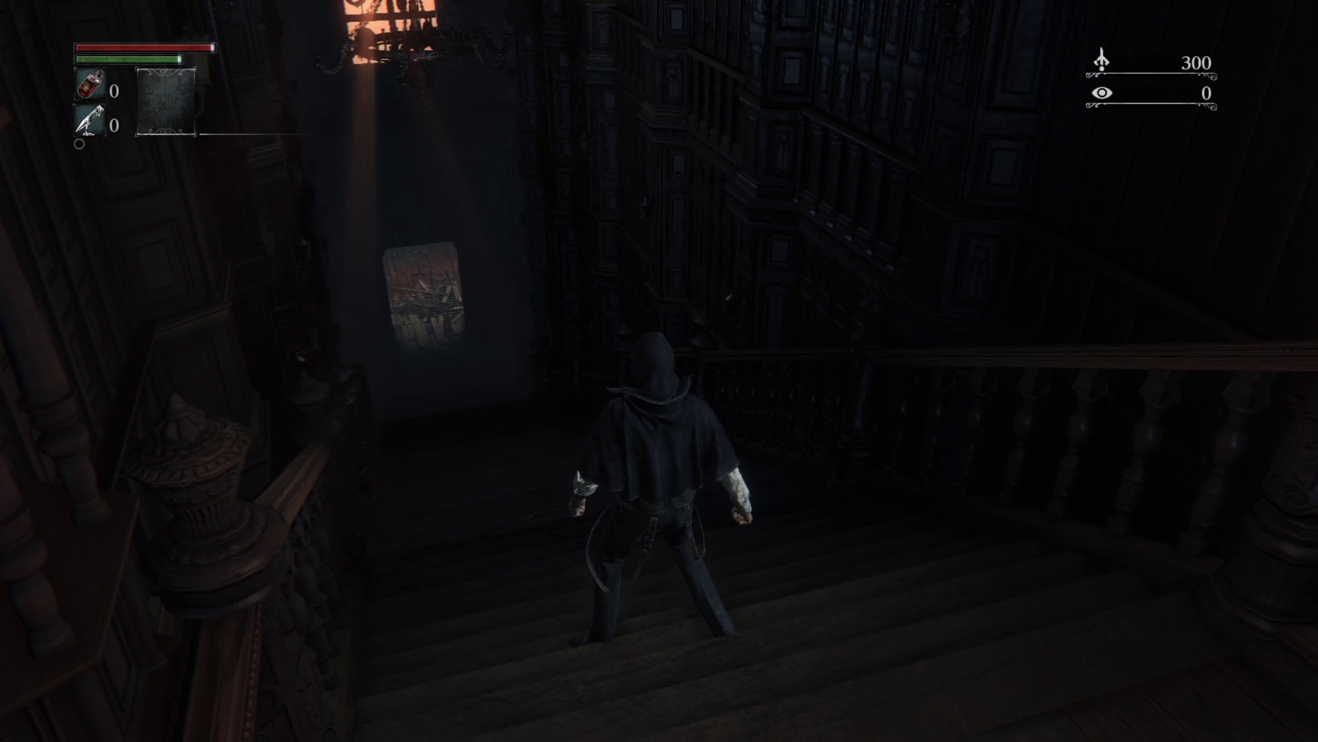
key(w)
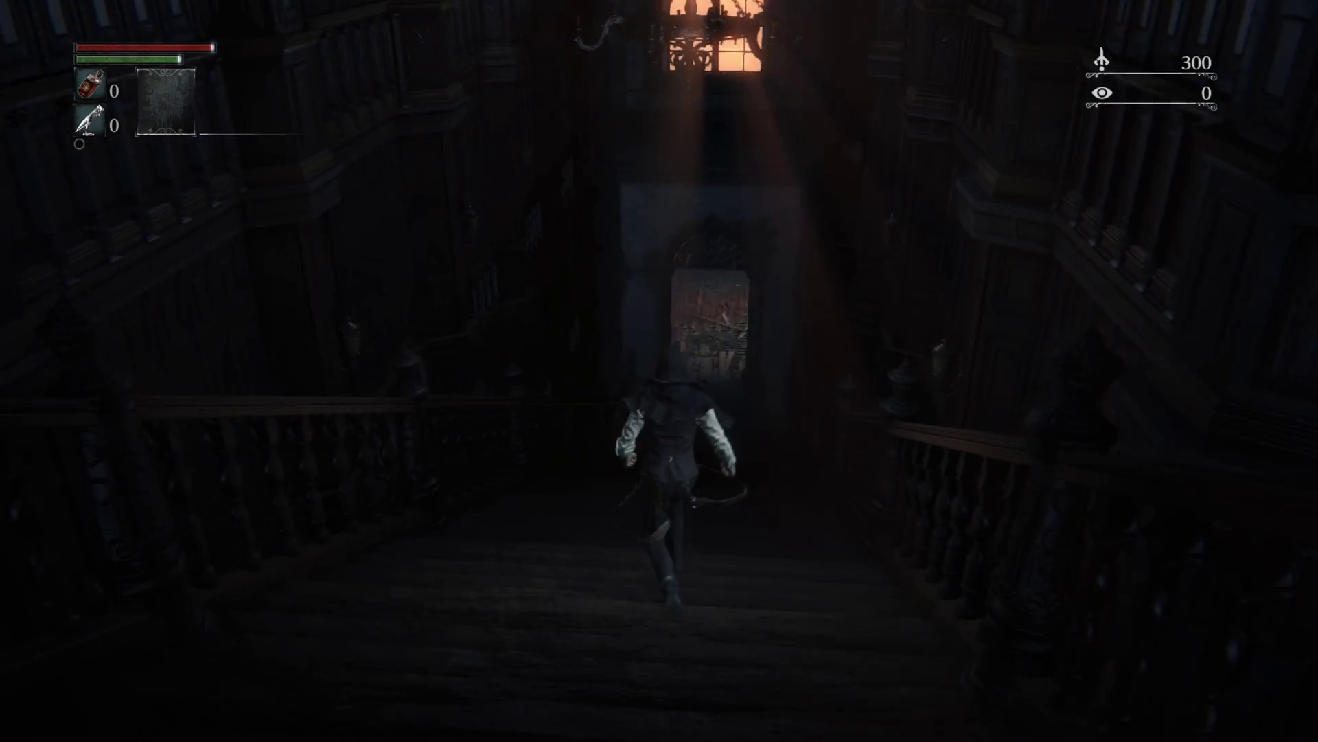